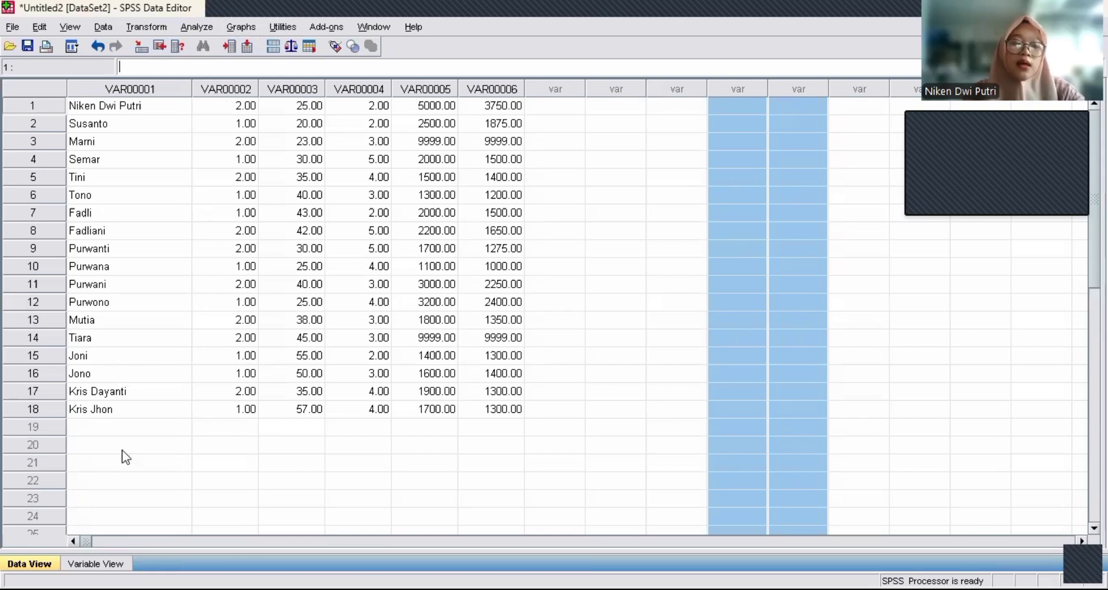
Step: In the variable definitions, rename VAR00001 as Responden and VAR00002 as JenisKelamin
{"action": "left_click", "coordinate": [96, 564]}
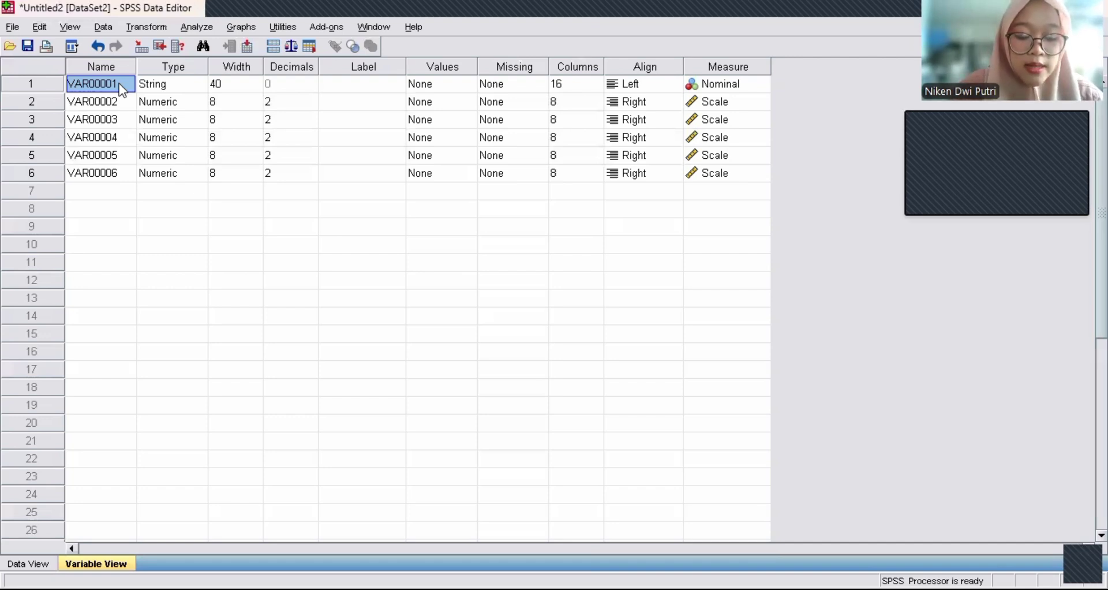
{"action": "type", "text": "Respo"}
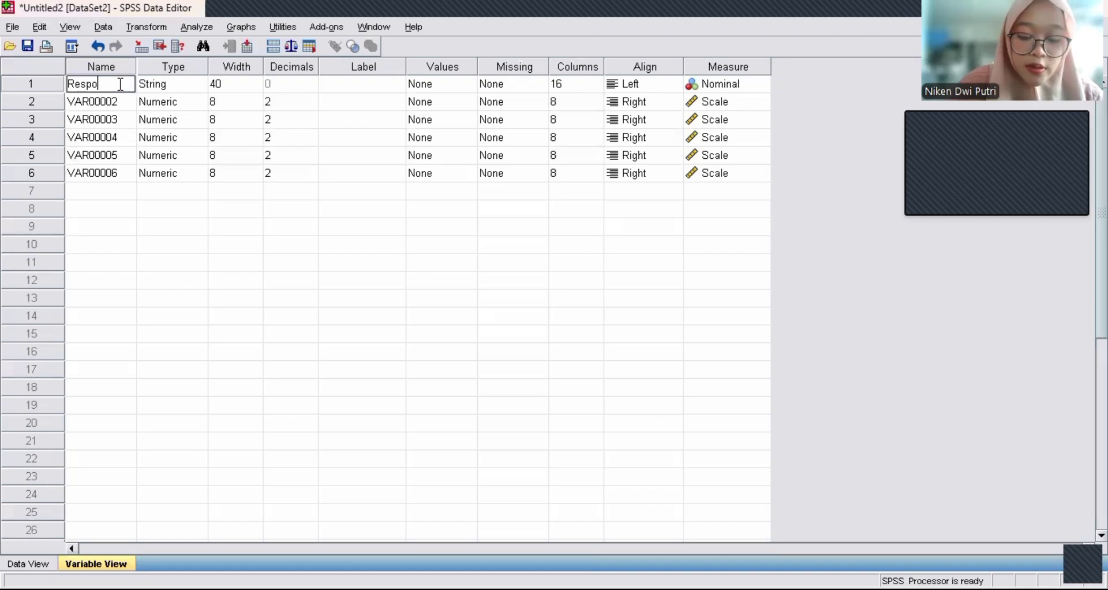
{"action": "type", "text": "nden"}
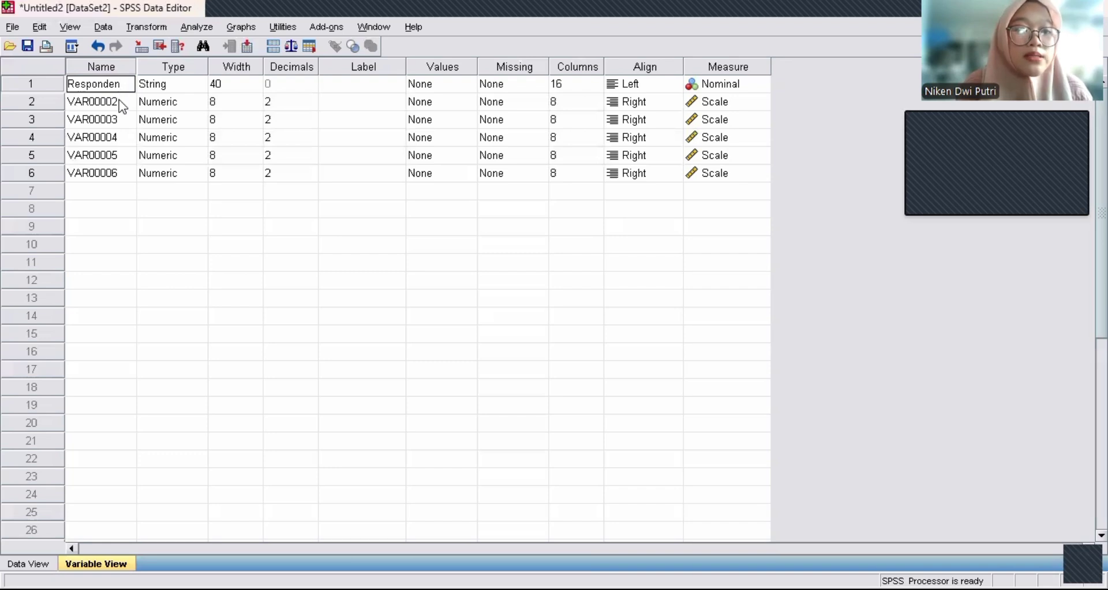
{"action": "left_click", "coordinate": [119, 103]}
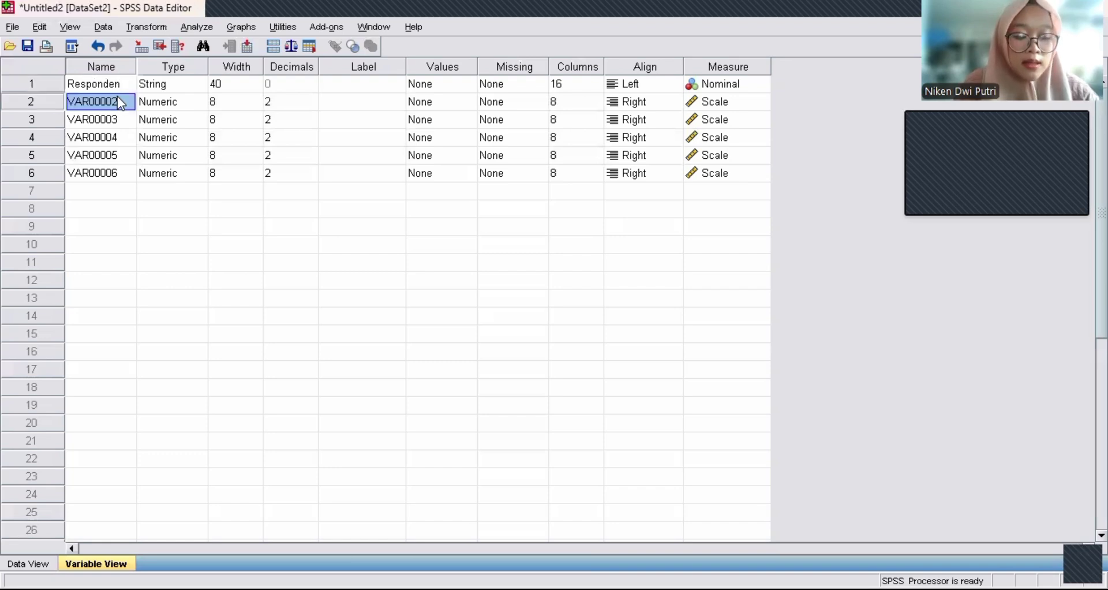
{"action": "type", "text": "J"}
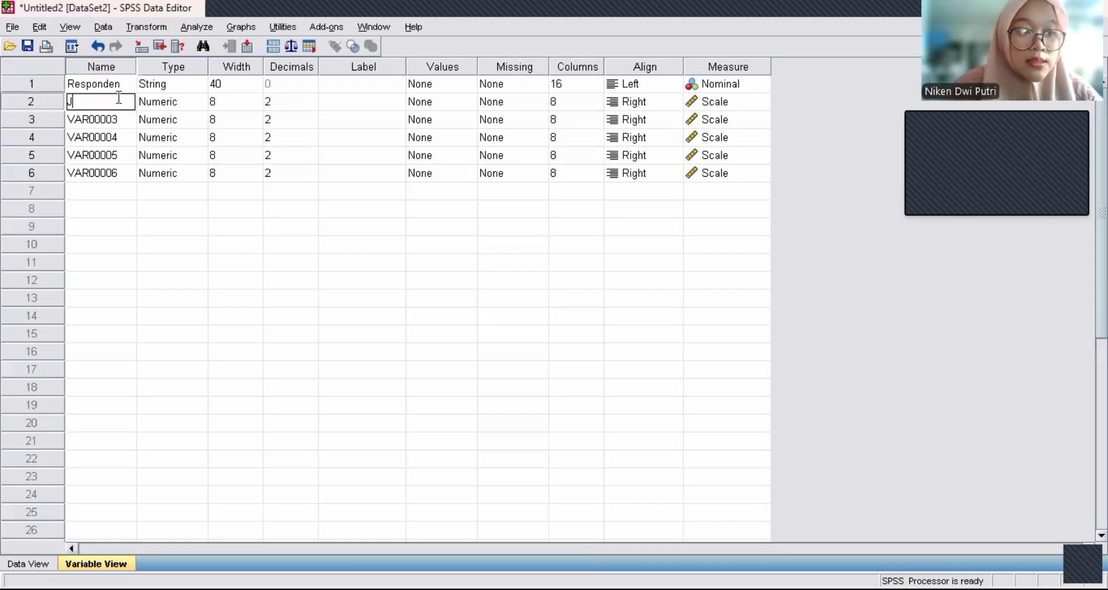
{"action": "type", "text": "eni"}
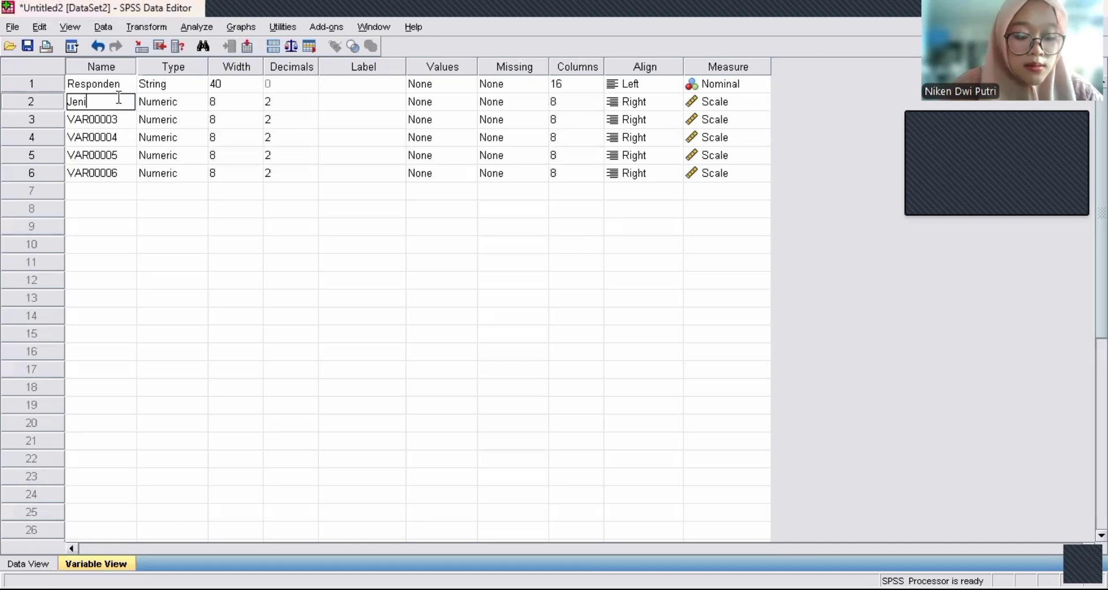
{"action": "type", "text": "sKelamin"}
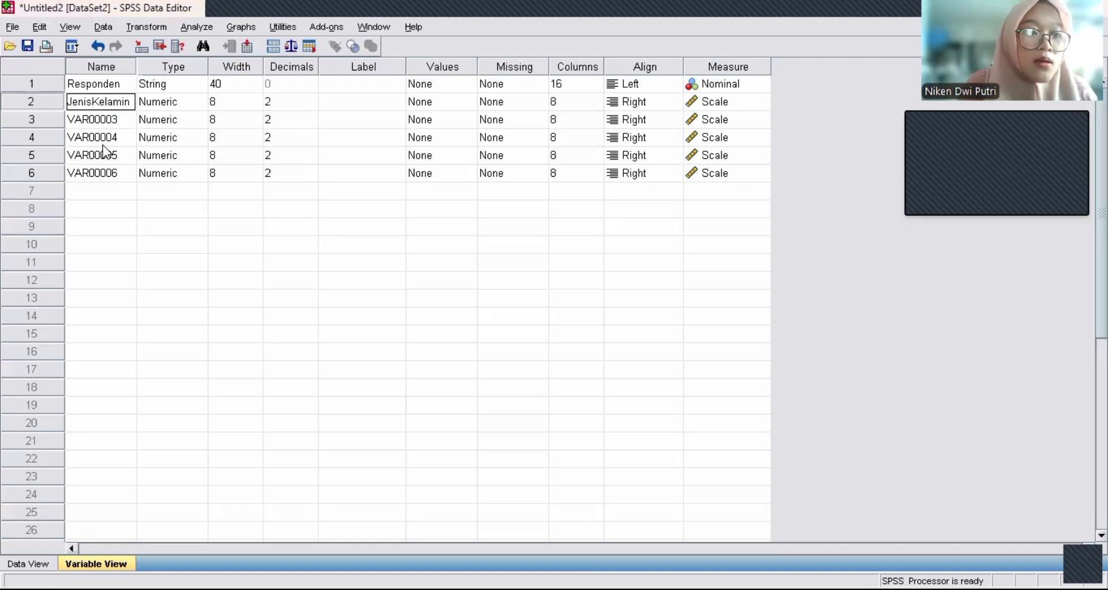
Step: Rename the third variable, VAR00003, as Umur and the fourth variable, VAR00004, as Pendidikan
{"action": "left_click", "coordinate": [116, 116]}
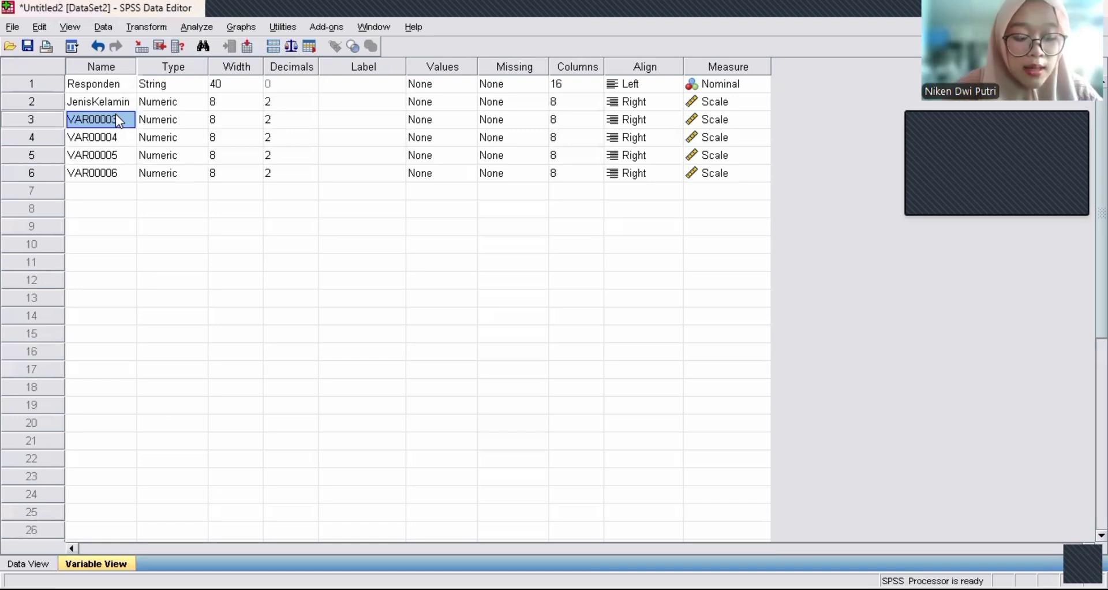
{"action": "type", "text": "Umur"}
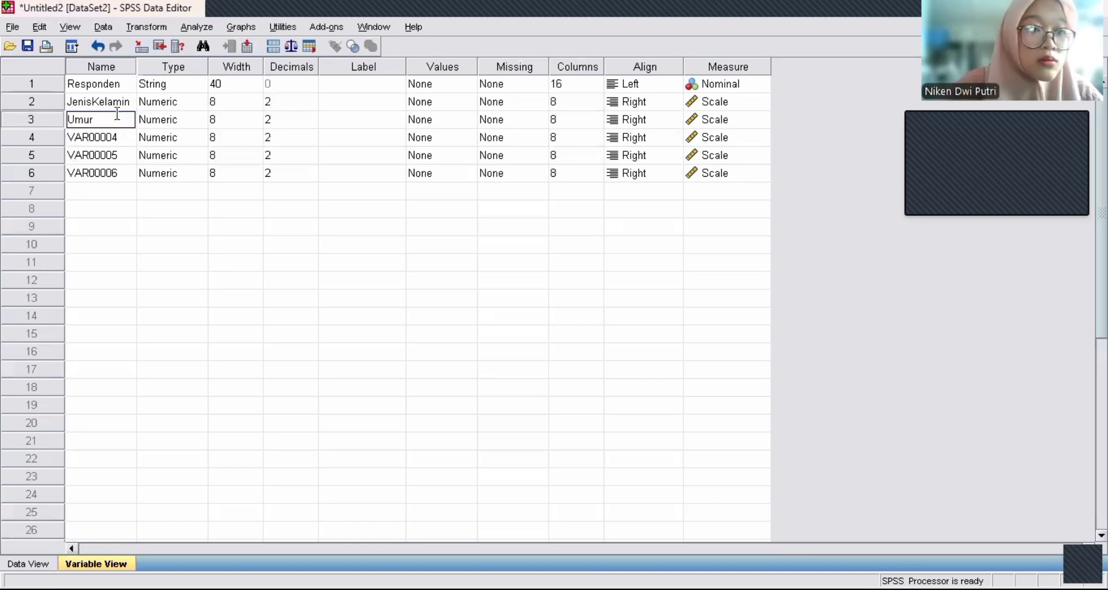
{"action": "left_click", "coordinate": [115, 137]}
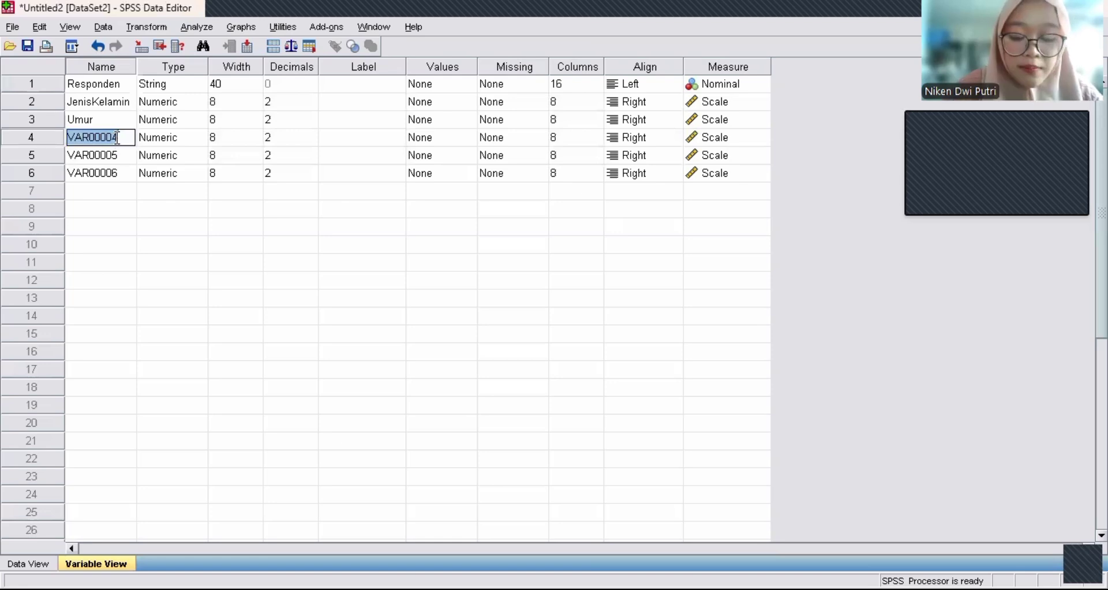
{"action": "type", "text": "Pendidikan"}
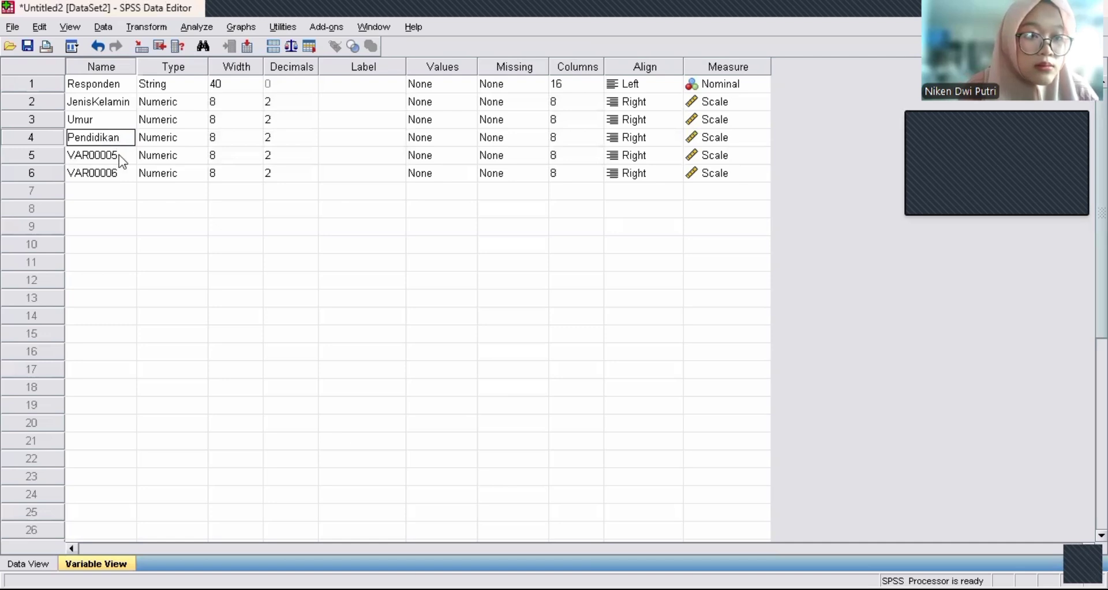
Step: Rename the fifth variable, VAR00005, as Pendapatan and the sixth variable, VAR00006, as Konsumsi
{"action": "left_click", "coordinate": [102, 156]}
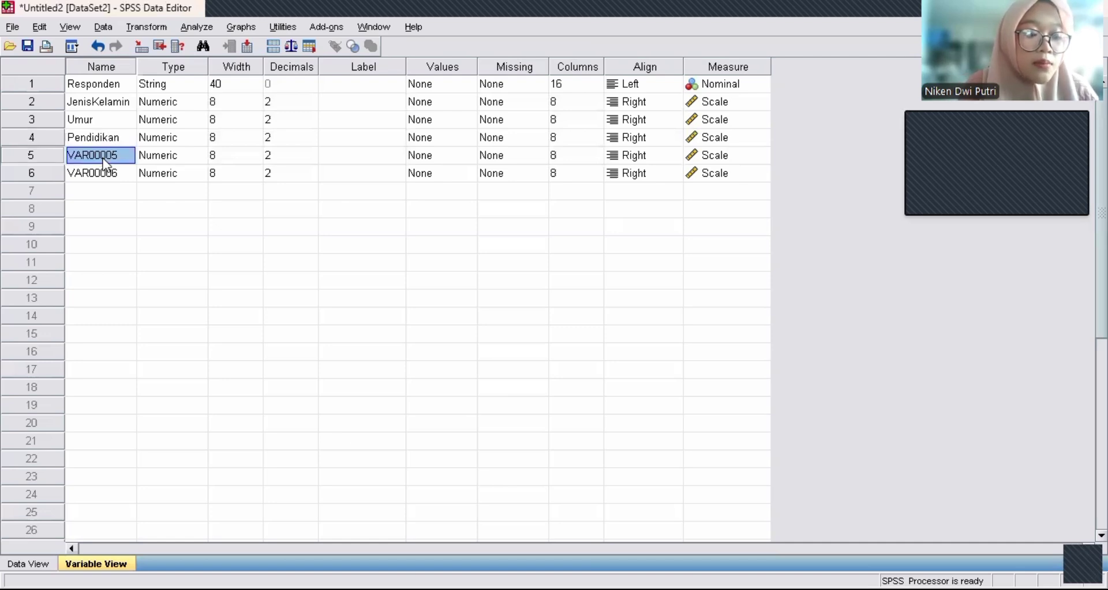
{"action": "left_click", "coordinate": [104, 160]}
{"action": "type", "text": "P"}
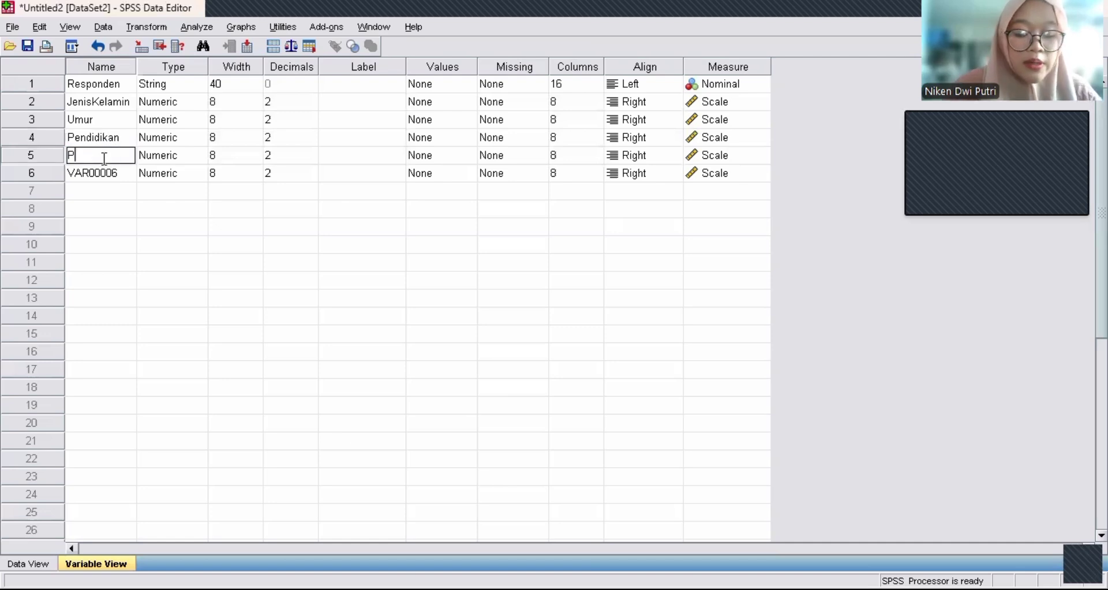
{"action": "type", "text": "endapatan"}
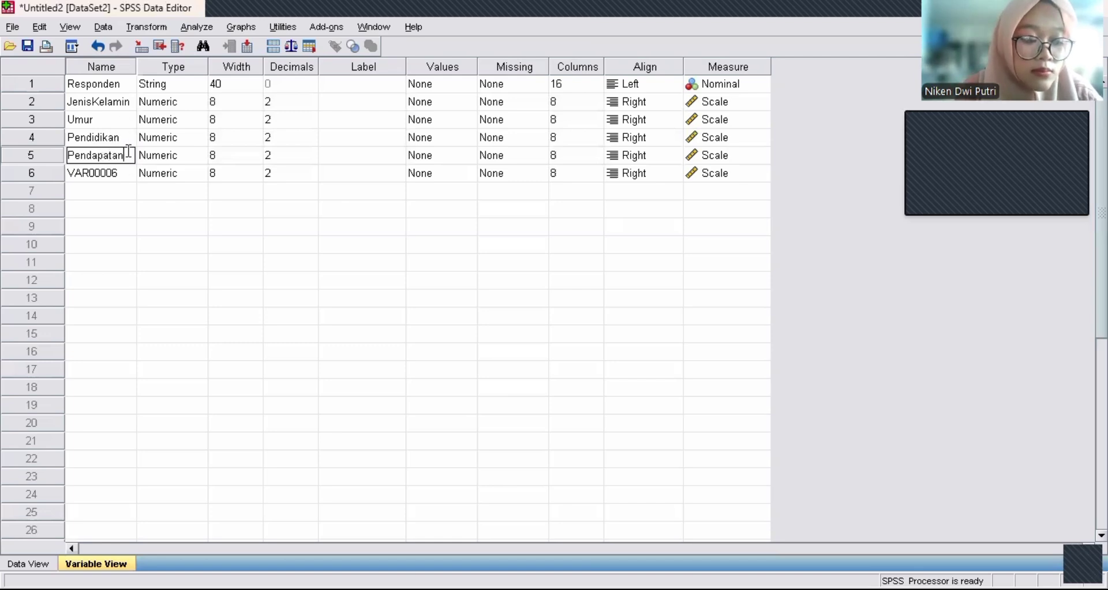
{"action": "left_click", "coordinate": [124, 171]}
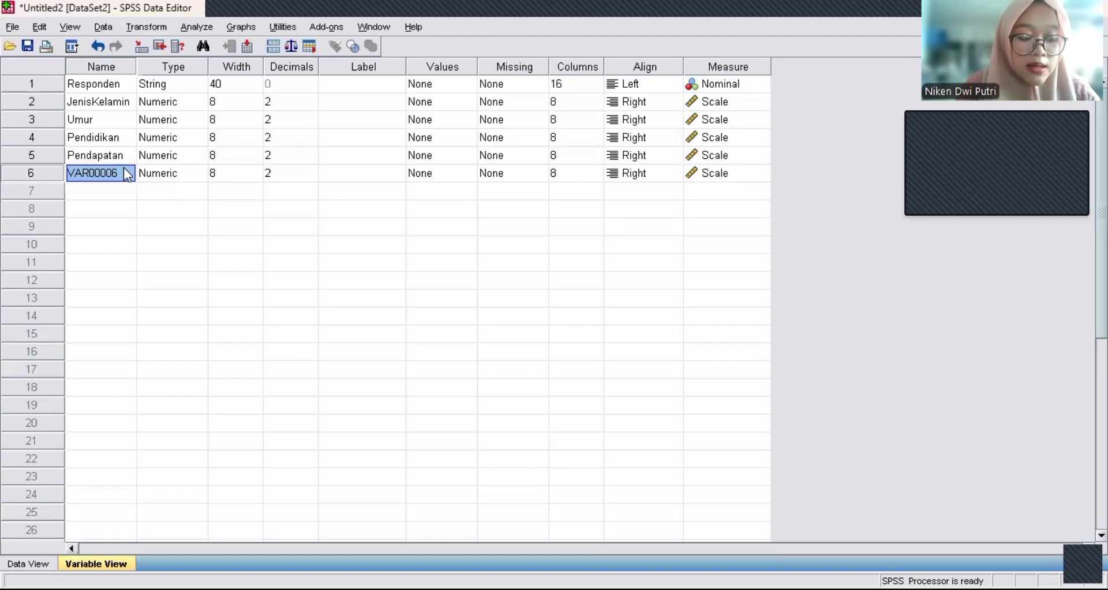
{"action": "type", "text": "Konsumsi"}
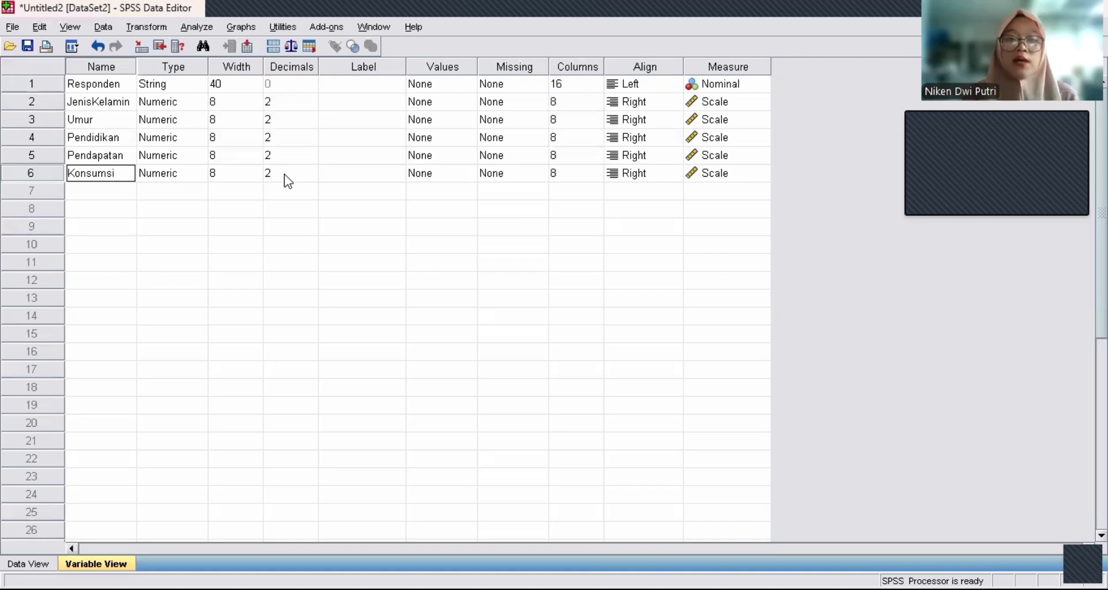
Step: Set the number of decimals to 0 for the JenisKelamin and Umur variables
{"action": "left_click", "coordinate": [289, 101]}
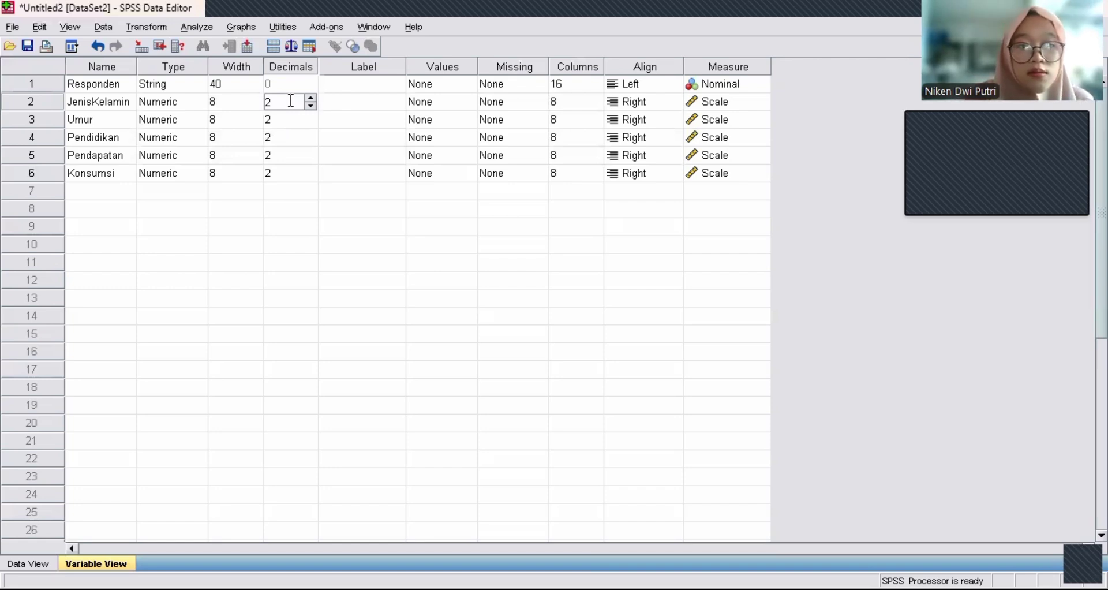
{"action": "left_click", "coordinate": [311, 106]}
{"action": "left_click", "coordinate": [311, 106]}
{"action": "left_click", "coordinate": [291, 120]}
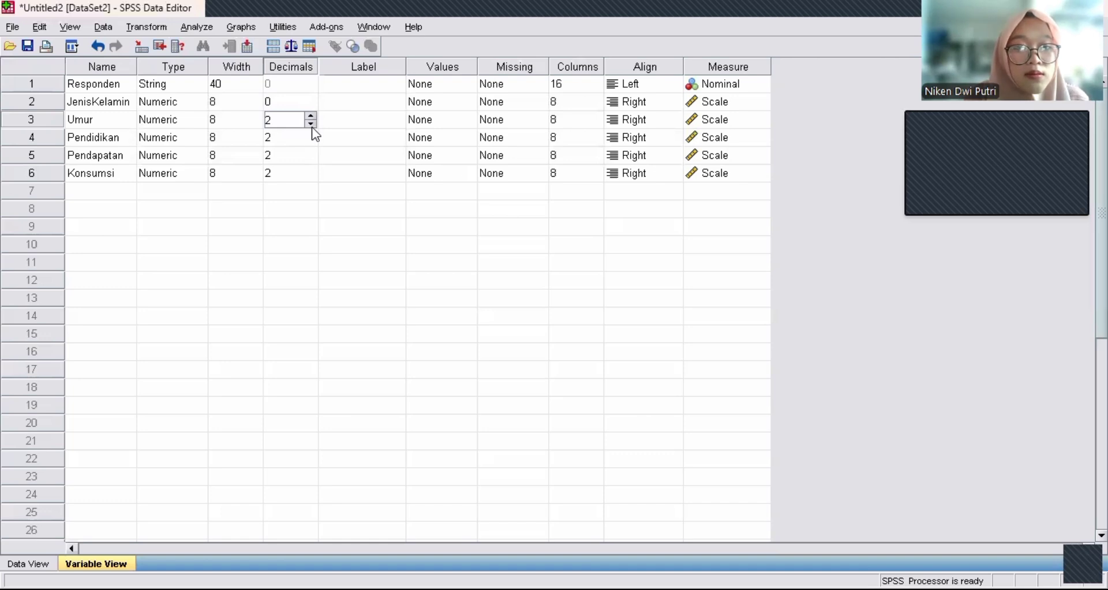
{"action": "left_click", "coordinate": [312, 123]}
{"action": "left_click", "coordinate": [312, 123]}
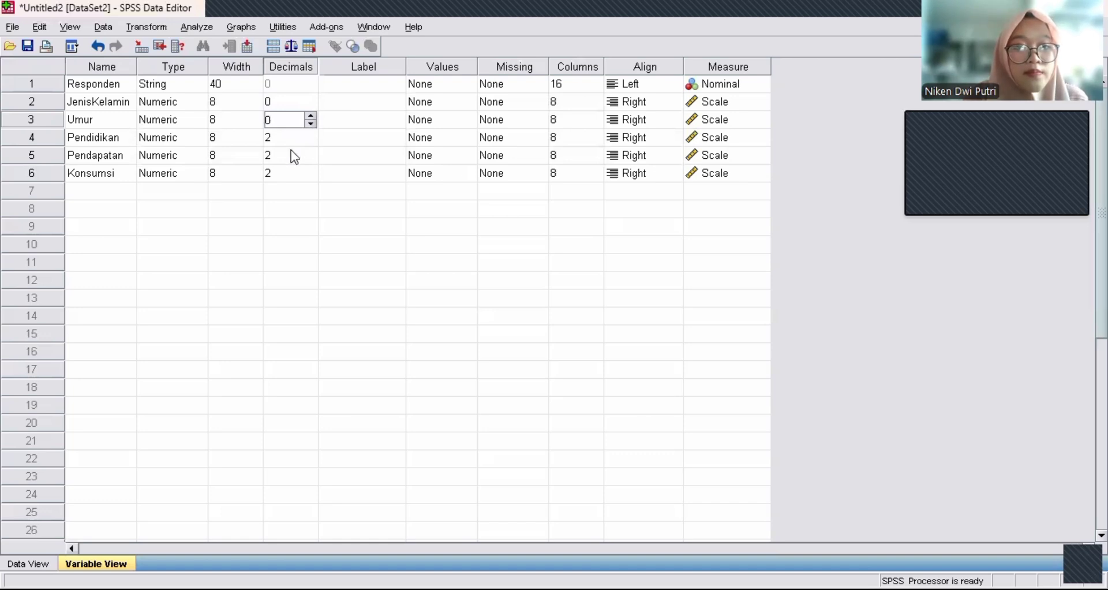
Step: Set the number of decimals to 0 for the Pendidikan, Pendapatan and Konsumsi variables
{"action": "left_click", "coordinate": [297, 137]}
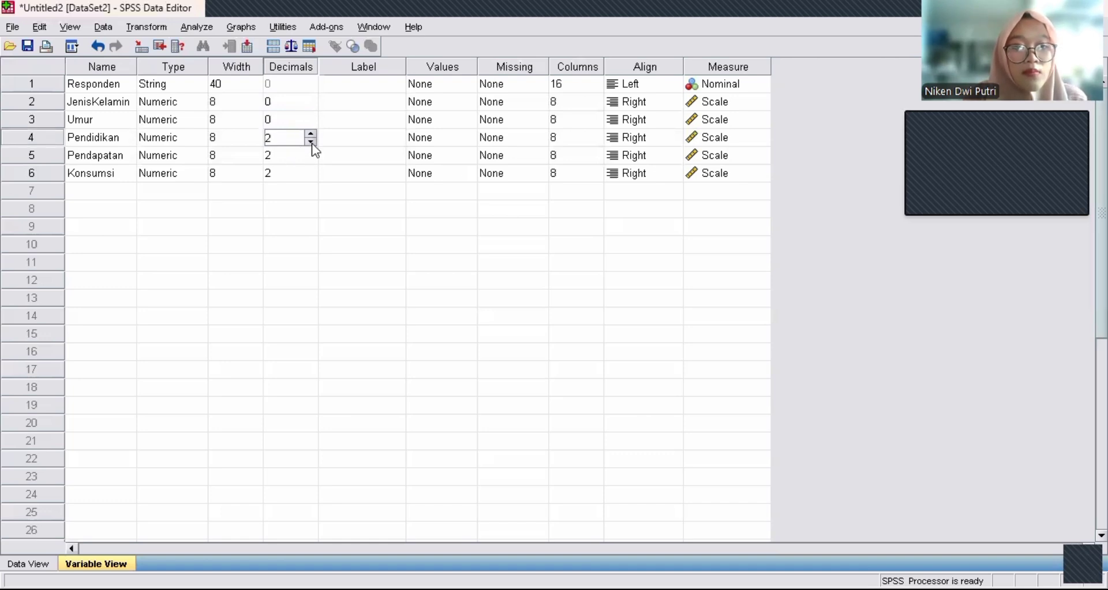
{"action": "left_click", "coordinate": [311, 142]}
{"action": "left_click", "coordinate": [310, 141]}
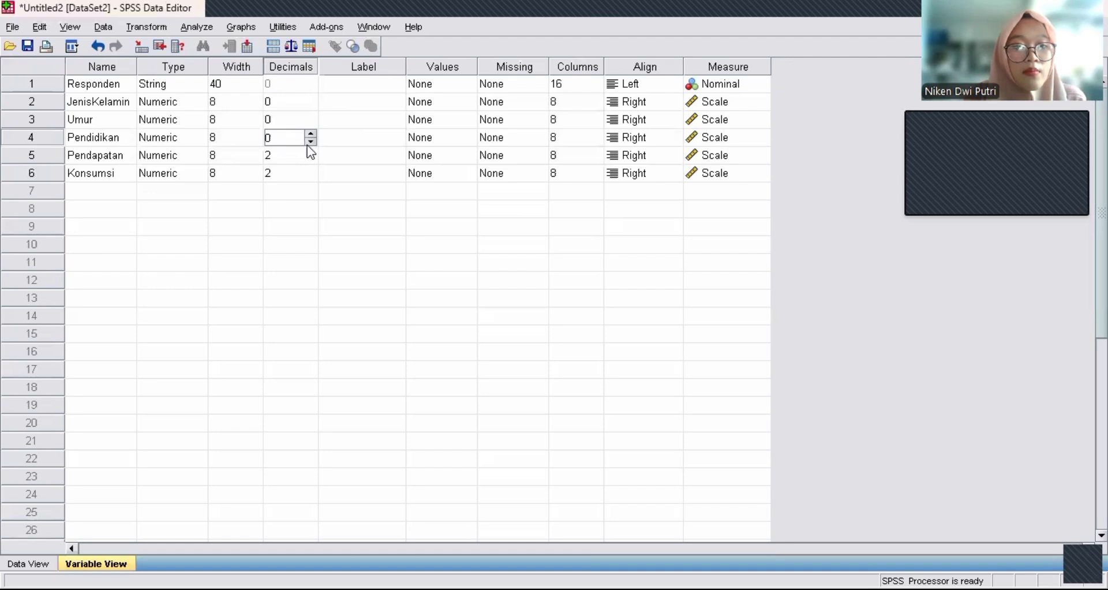
{"action": "left_click", "coordinate": [291, 157]}
{"action": "left_click", "coordinate": [311, 158]}
{"action": "left_click", "coordinate": [311, 158]}
{"action": "left_click", "coordinate": [295, 172]}
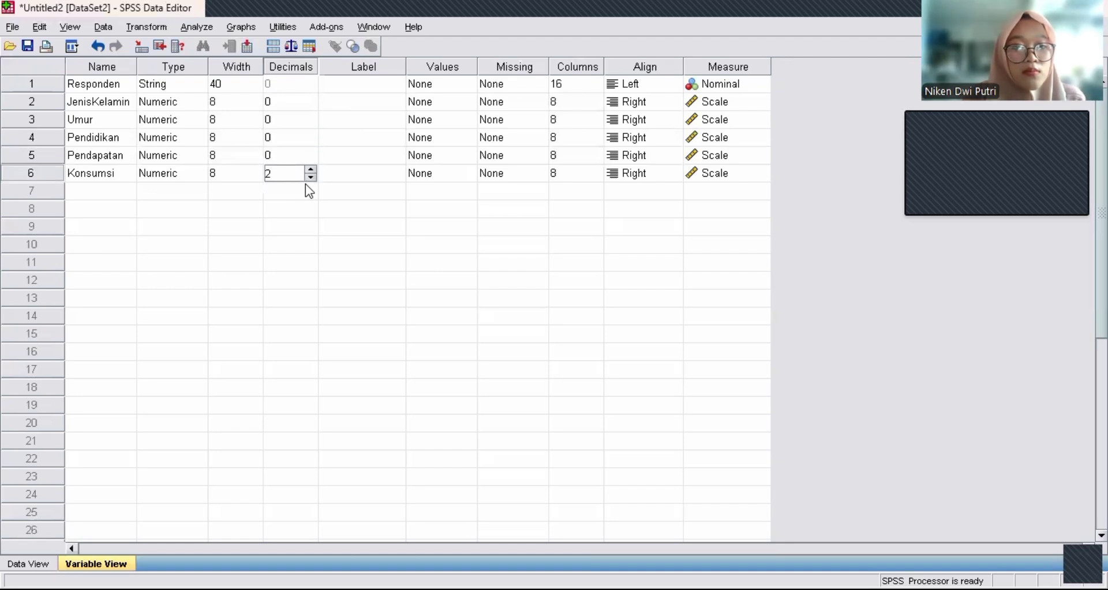
{"action": "left_click", "coordinate": [311, 178]}
{"action": "left_click", "coordinate": [311, 178]}
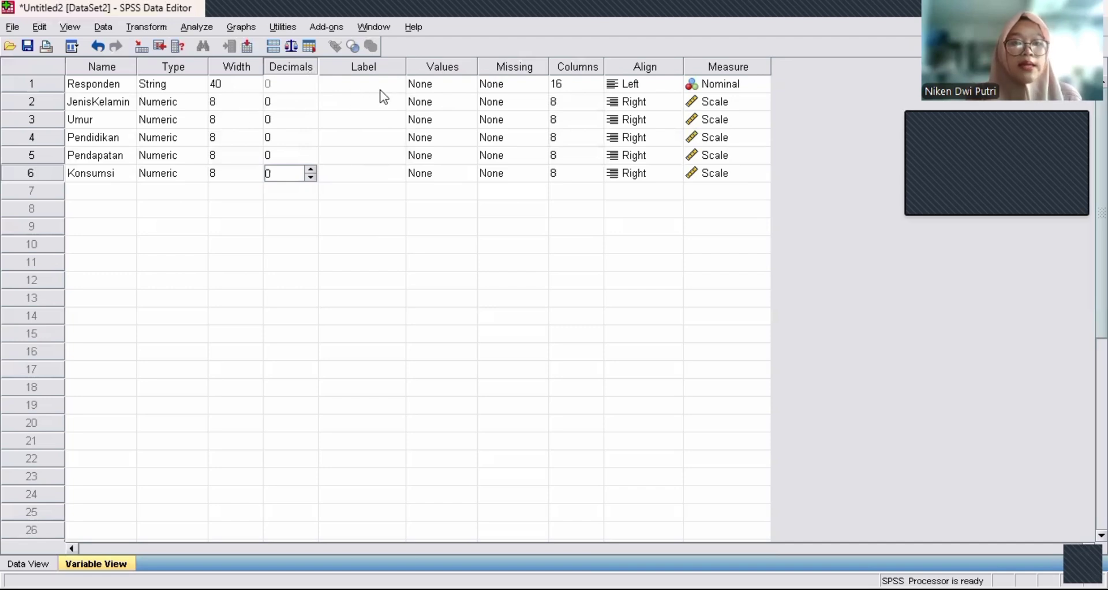
Step: Add a value label to the JenisKelamin variable that assigns "Laki laki" to value 1
{"action": "left_click", "coordinate": [472, 106]}
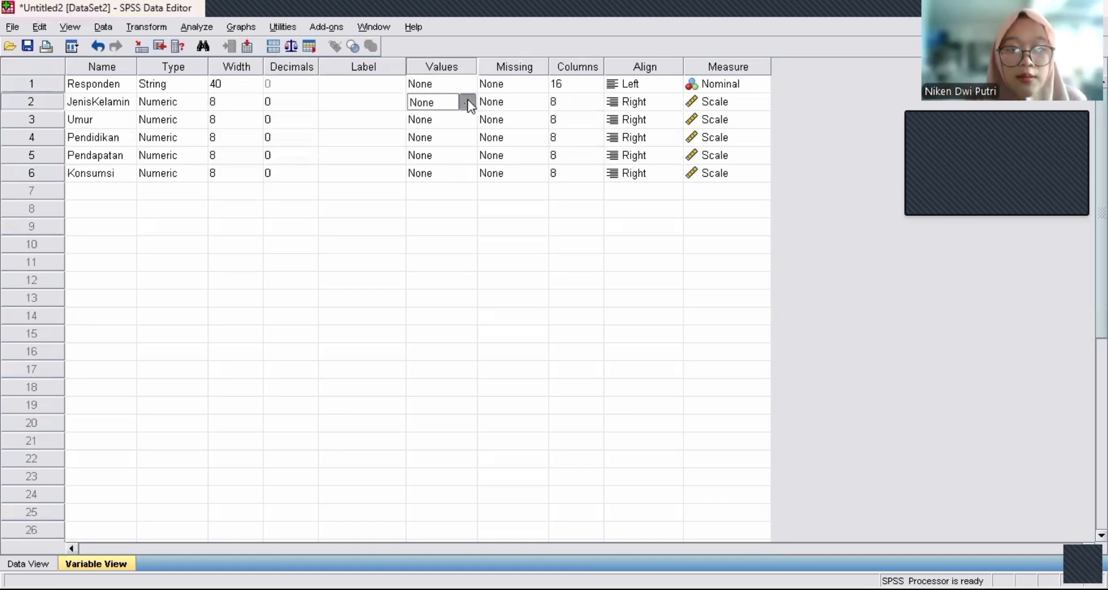
{"action": "left_click", "coordinate": [468, 101]}
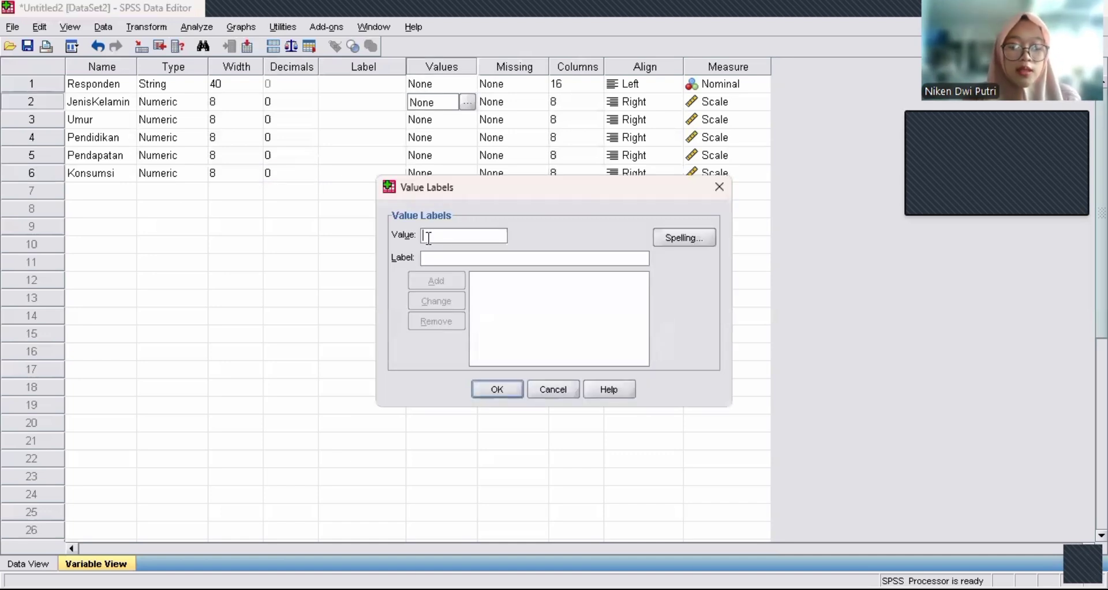
{"action": "type", "text": "1"}
{"action": "left_click", "coordinate": [433, 259]}
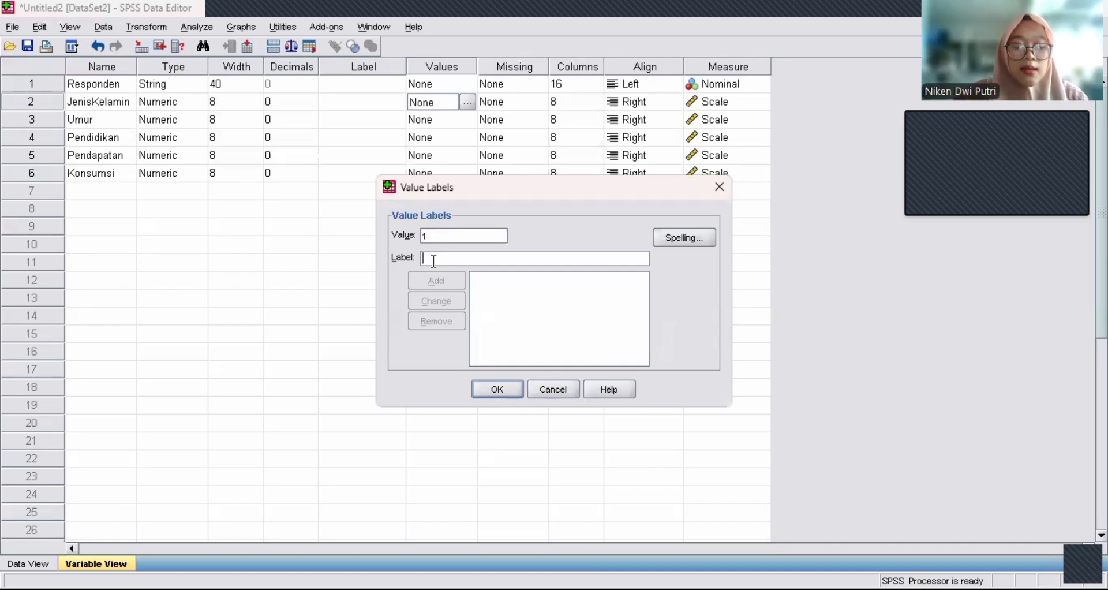
{"action": "type", "text": "La"}
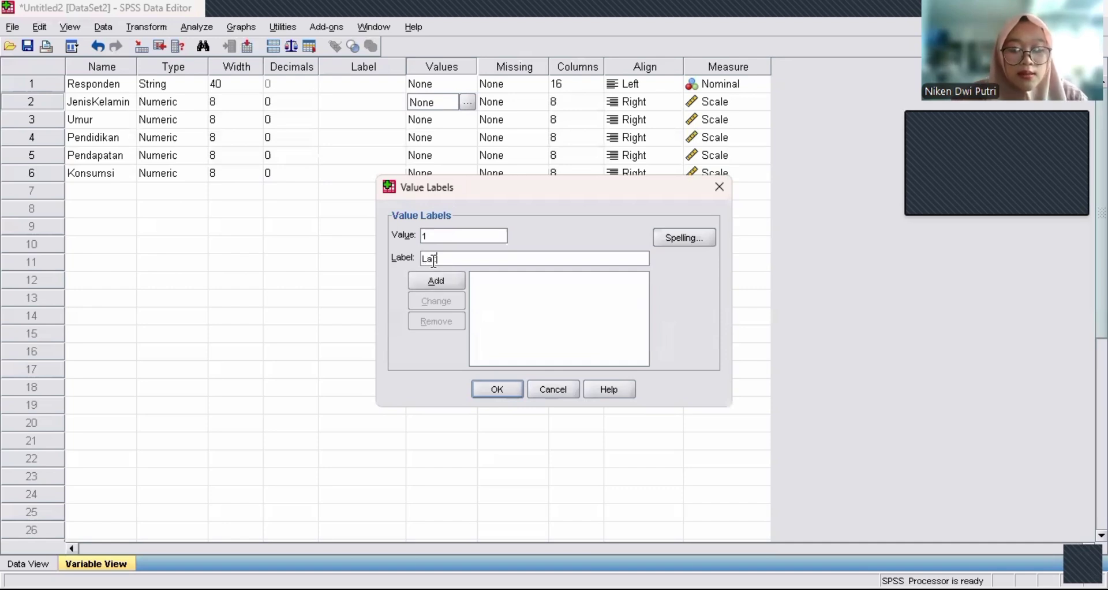
{"action": "type", "text": "ki laki"}
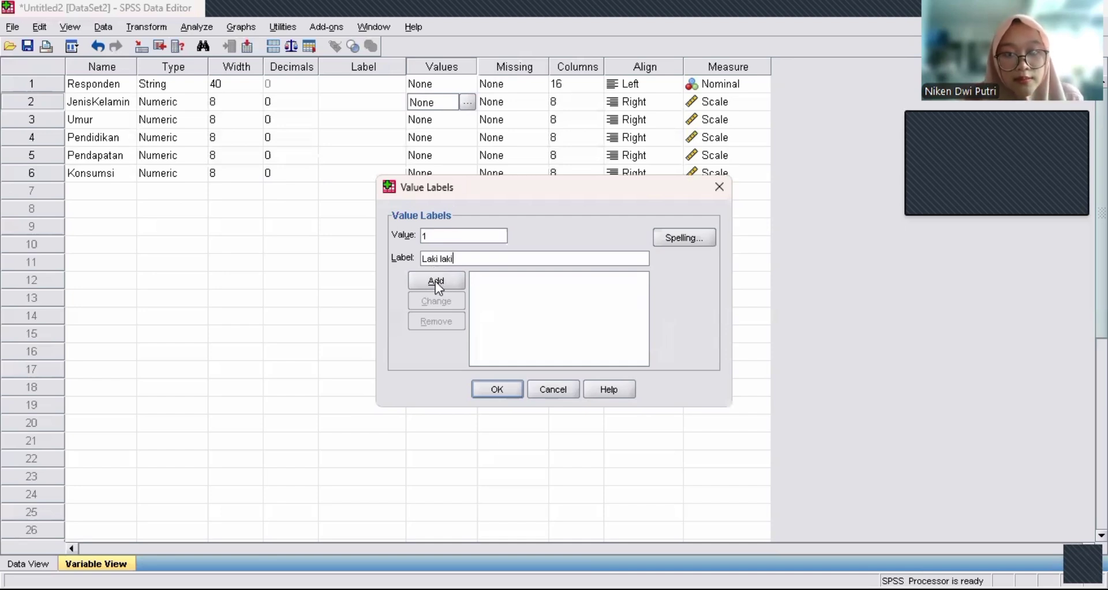
{"action": "left_click", "coordinate": [435, 282]}
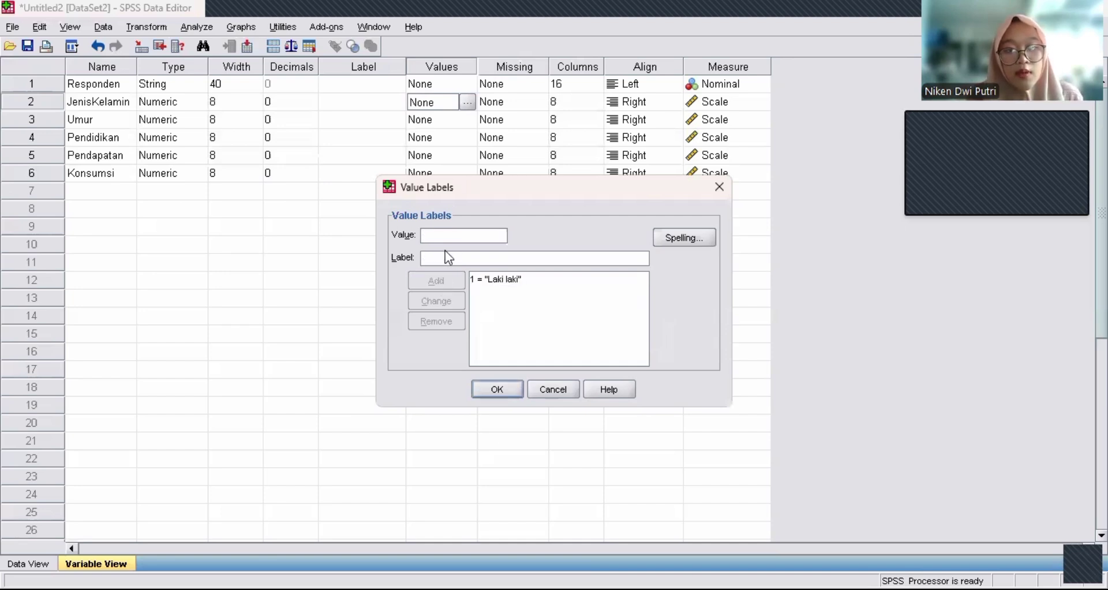
Step: Add the label "Perempuan" for value 2 of JenisKelamin and apply the value labels
{"action": "type", "text": "2"}
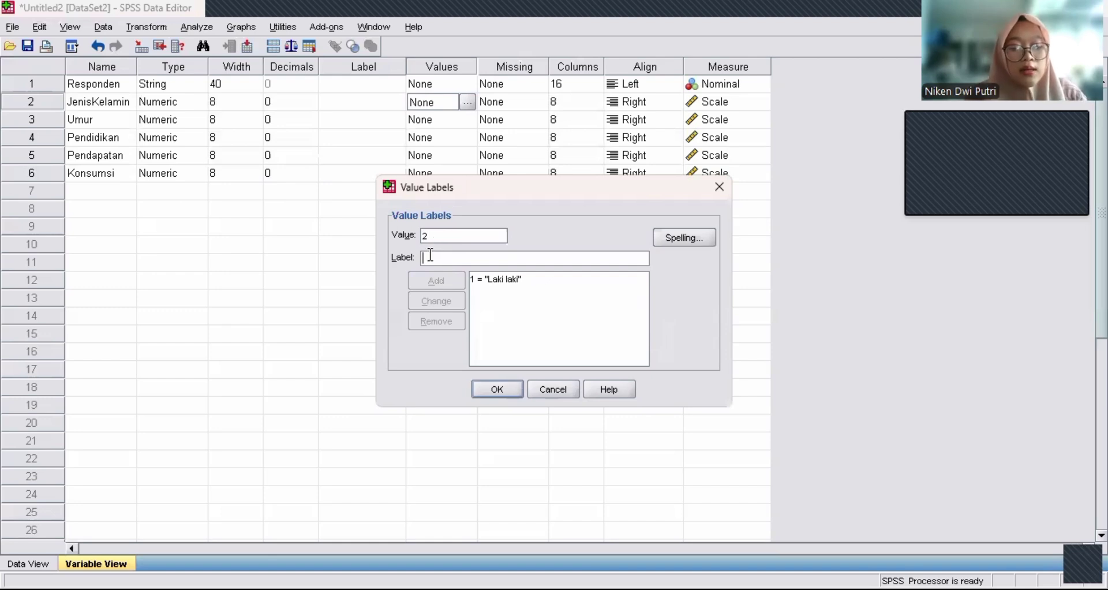
{"action": "type", "text": "Pere"}
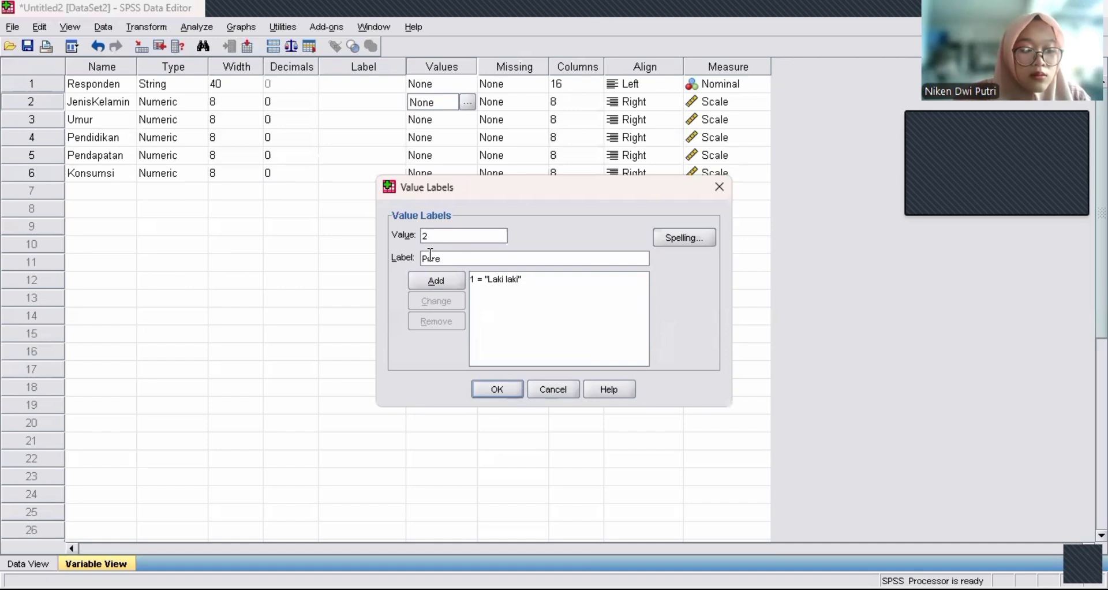
{"action": "type", "text": "mpuan"}
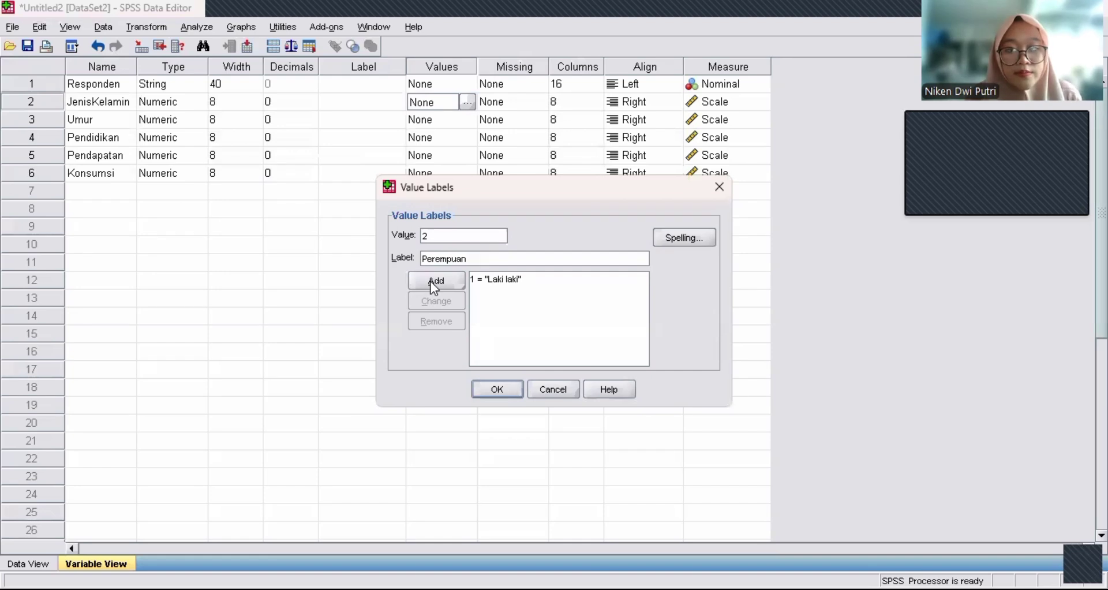
{"action": "left_click", "coordinate": [436, 281]}
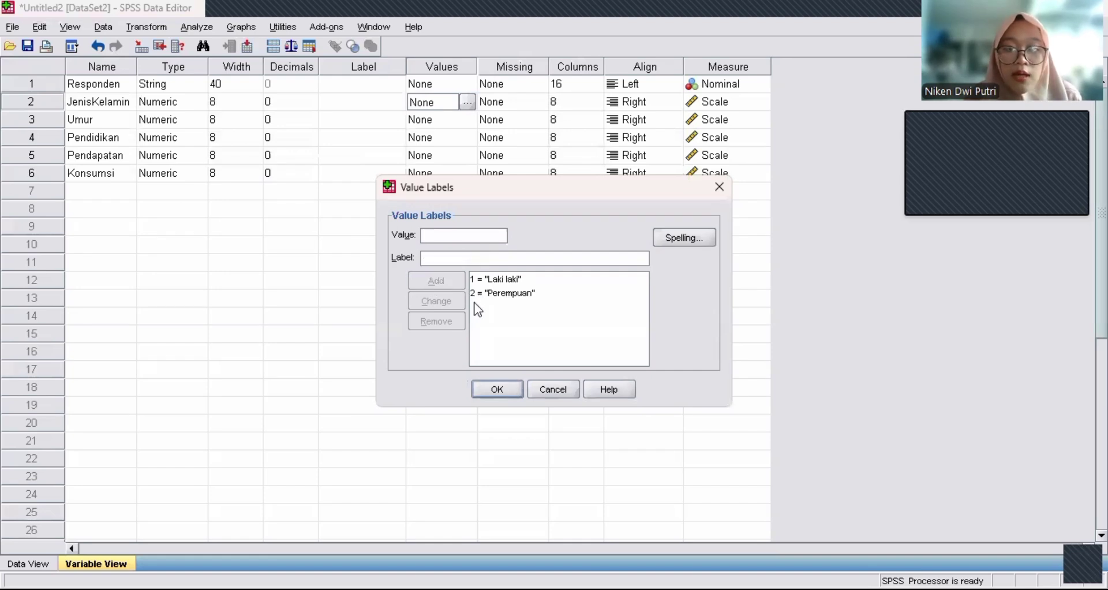
{"action": "left_click", "coordinate": [498, 389]}
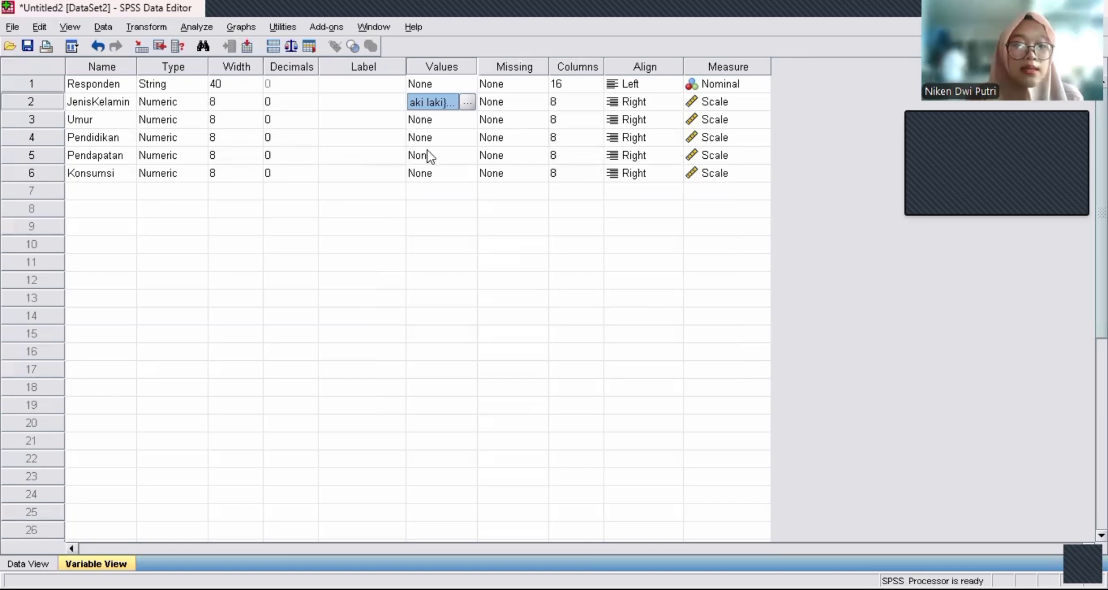
Step: Add a value label to the Pendidikan variable that assigns "SD" to value 1
{"action": "left_click", "coordinate": [469, 139]}
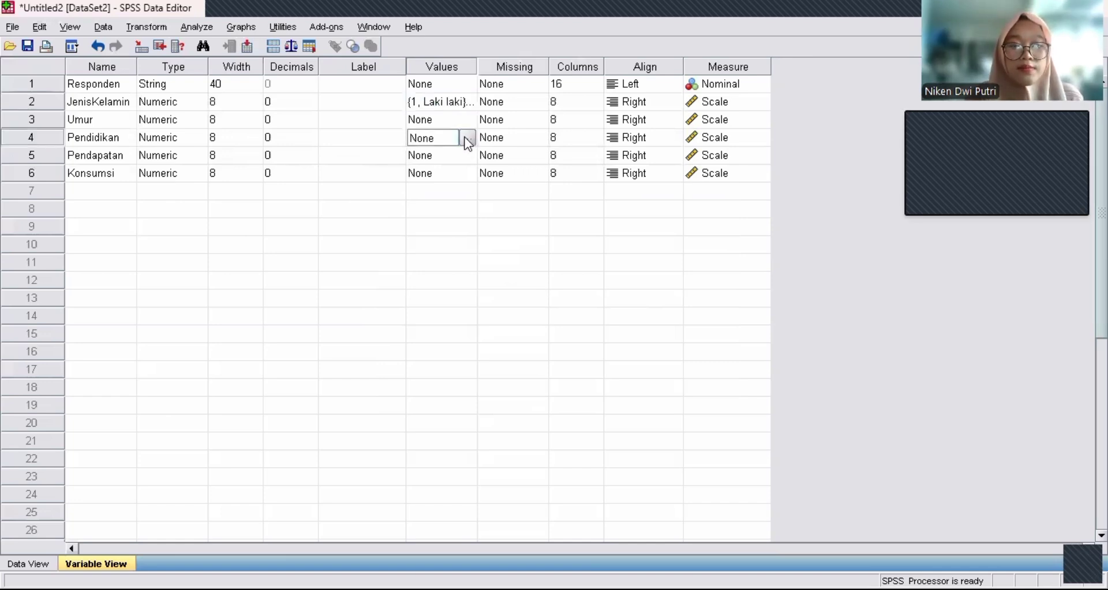
{"action": "left_click", "coordinate": [468, 139]}
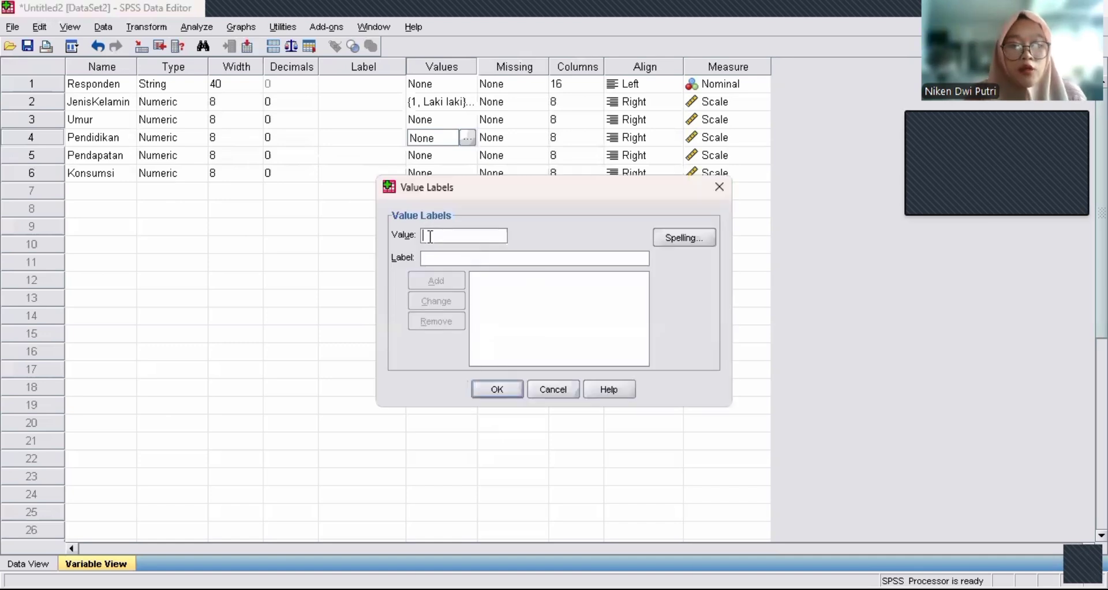
{"action": "type", "text": "1"}
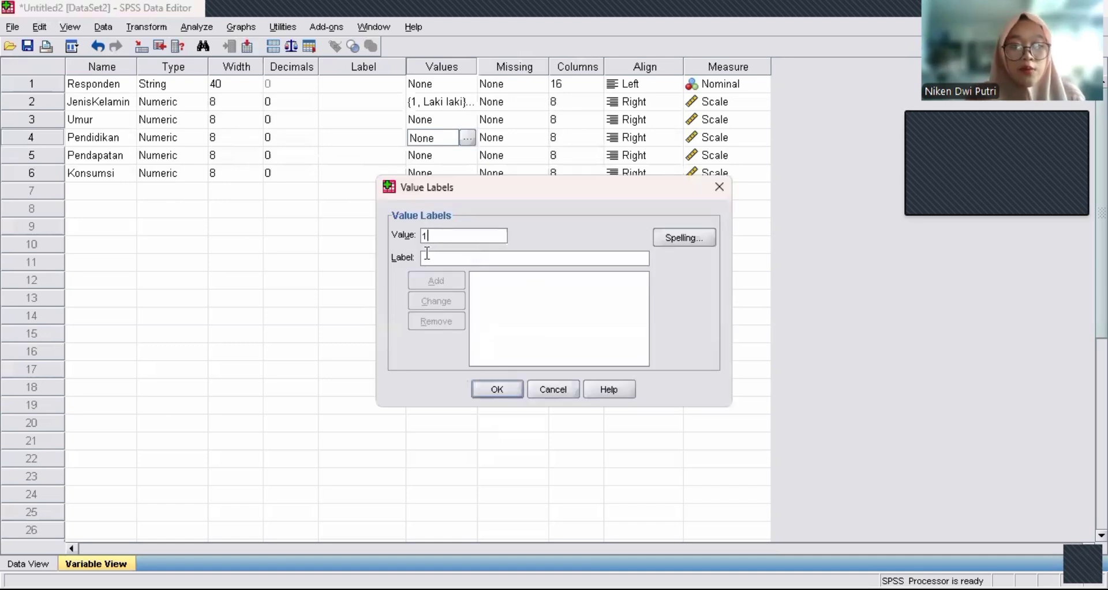
{"action": "left_click", "coordinate": [427, 256]}
{"action": "type", "text": "sd"}
{"action": "key", "text": "BackSpace"}
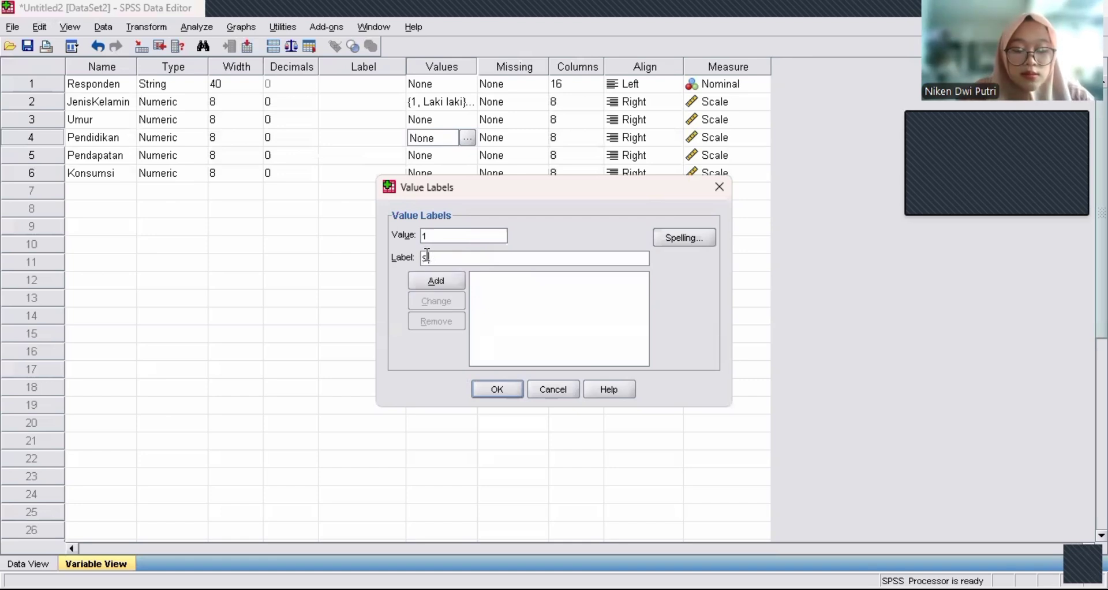
{"action": "key", "text": "BackSpace"}
{"action": "type", "text": "SD"}
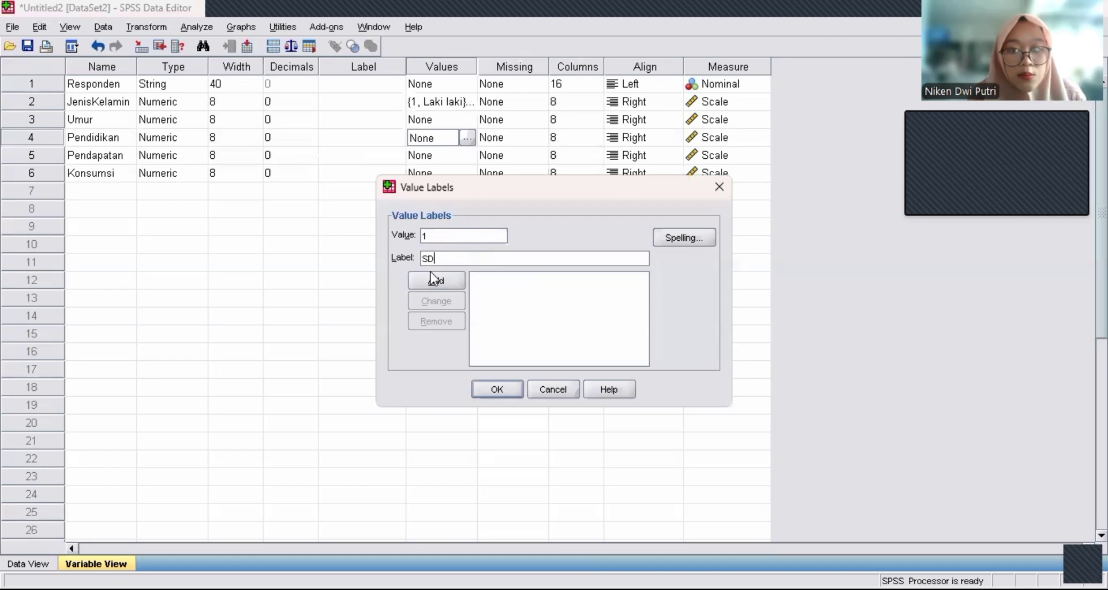
{"action": "left_click", "coordinate": [435, 281]}
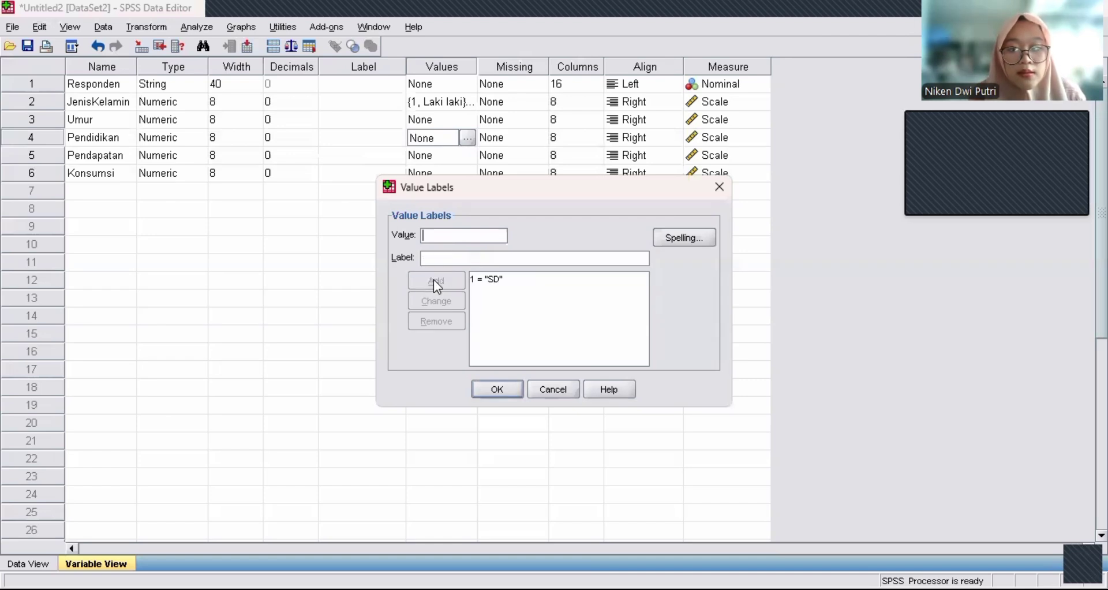
Step: Add the label "SLTP" for value 2 of the Pendidikan variable
{"action": "left_click", "coordinate": [429, 234]}
{"action": "type", "text": "2"}
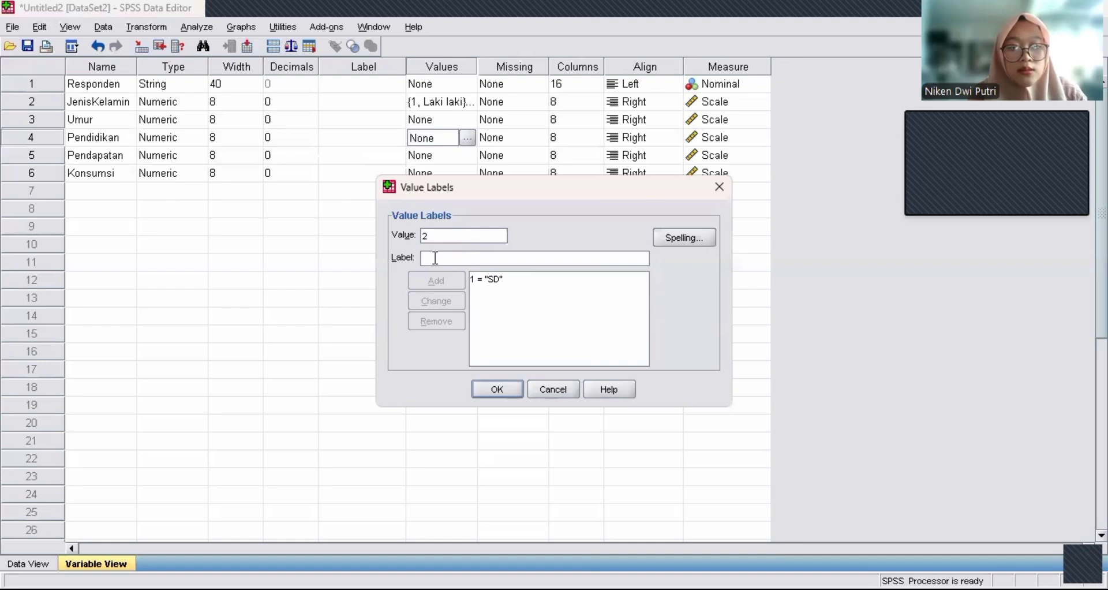
{"action": "type", "text": "SL"}
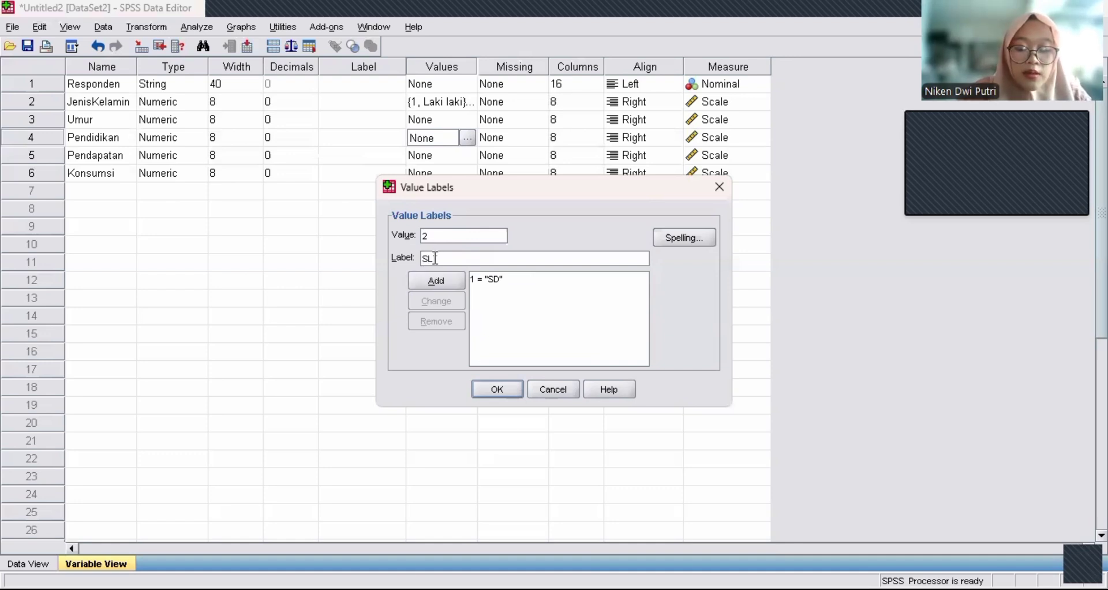
{"action": "type", "text": "TP"}
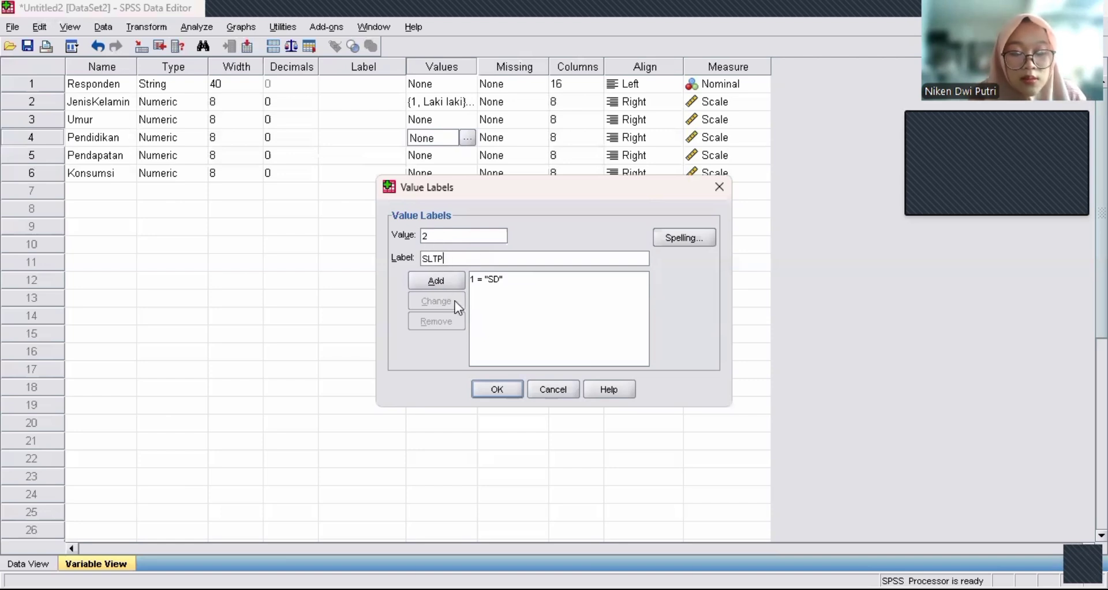
{"action": "left_click", "coordinate": [440, 281]}
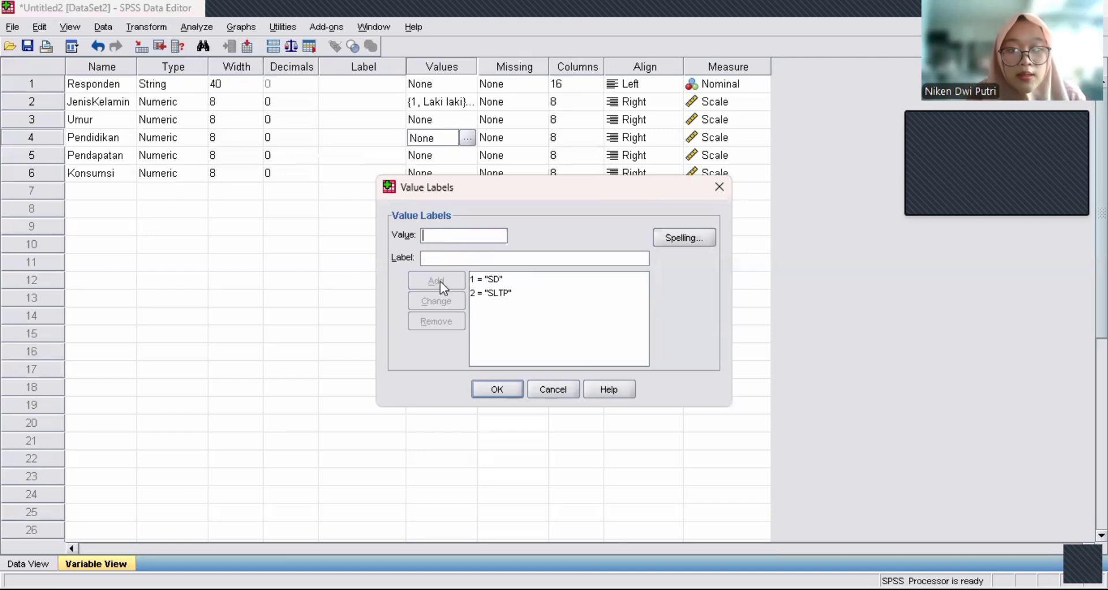
Step: Add the label "SLTA" for value 3 of the Pendidikan variable
{"action": "left_click", "coordinate": [432, 231]}
{"action": "type", "text": "3"}
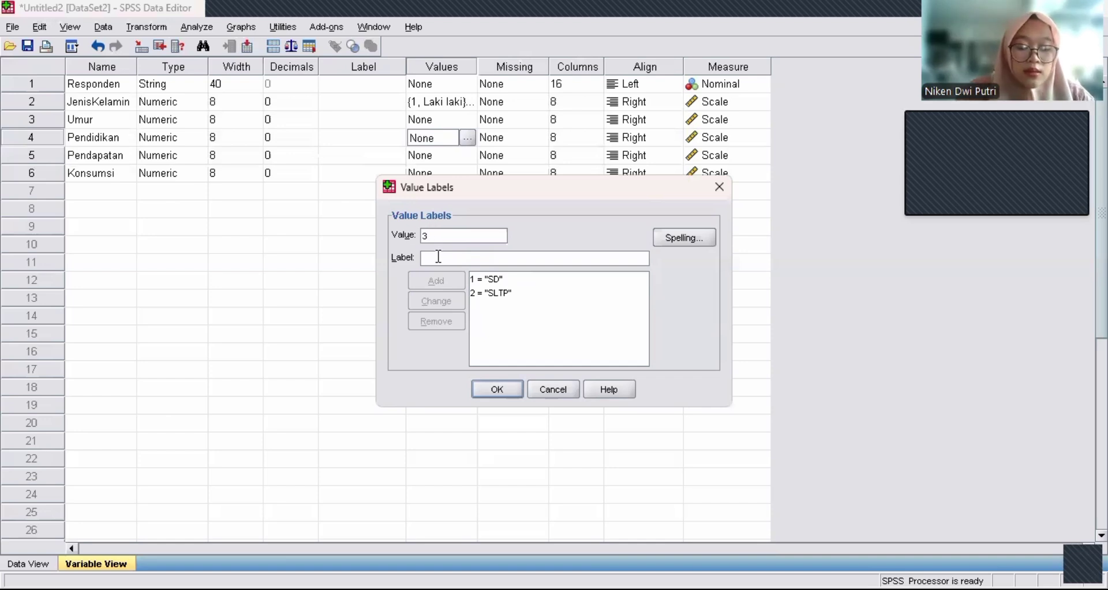
{"action": "left_click", "coordinate": [438, 258]}
{"action": "type", "text": "SLTA"}
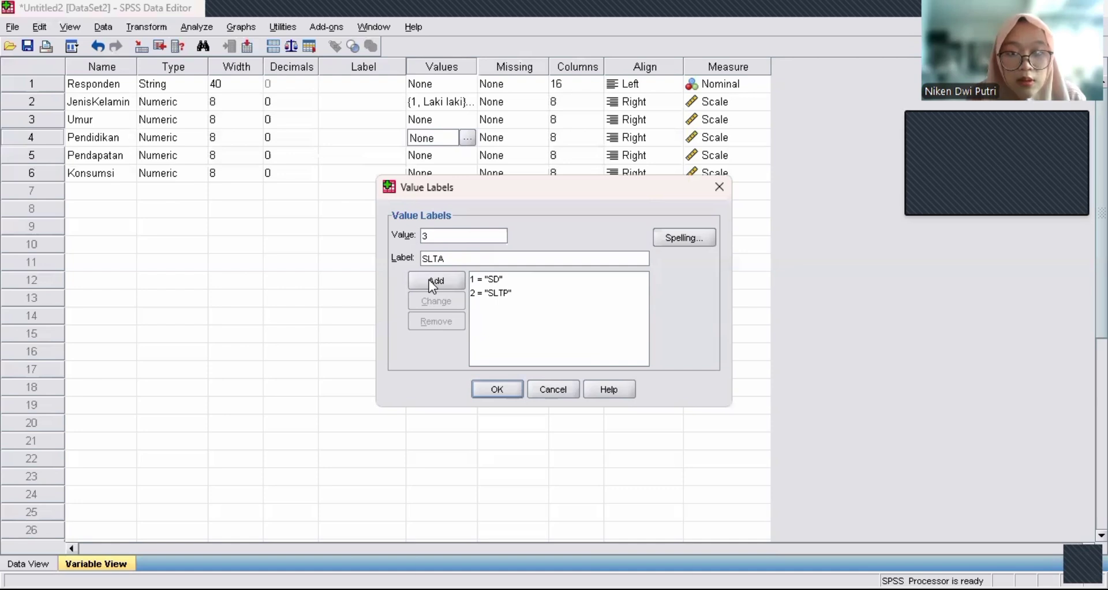
{"action": "left_click", "coordinate": [428, 279]}
Step: Add the label "D3" for value 4 of the Pendidikan variable
{"action": "type", "text": "4"}
{"action": "left_click", "coordinate": [433, 259]}
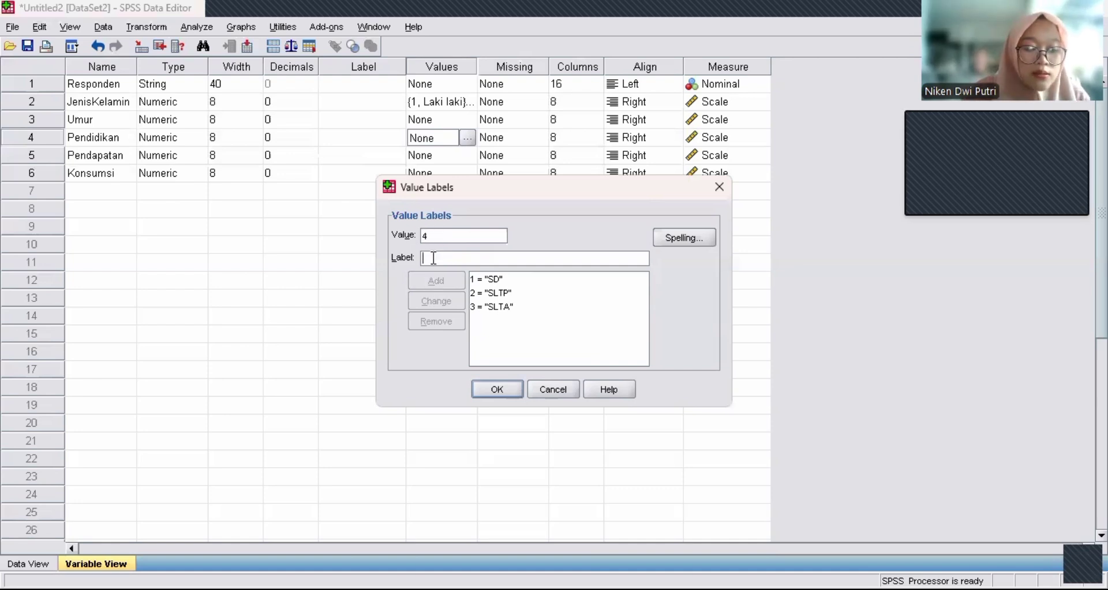
{"action": "type", "text": "D3"}
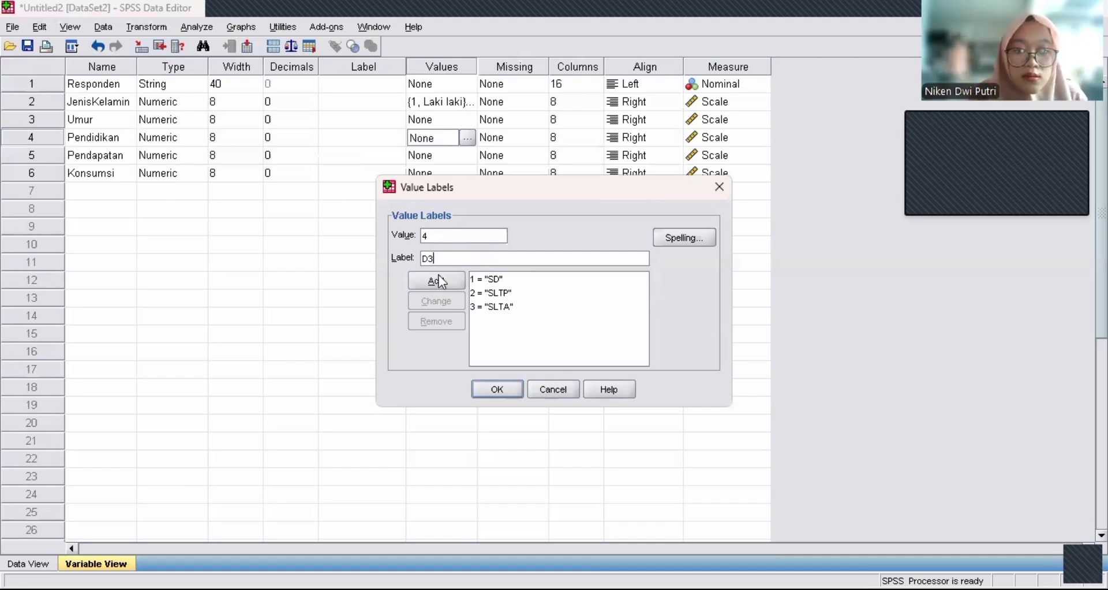
{"action": "left_click", "coordinate": [438, 282]}
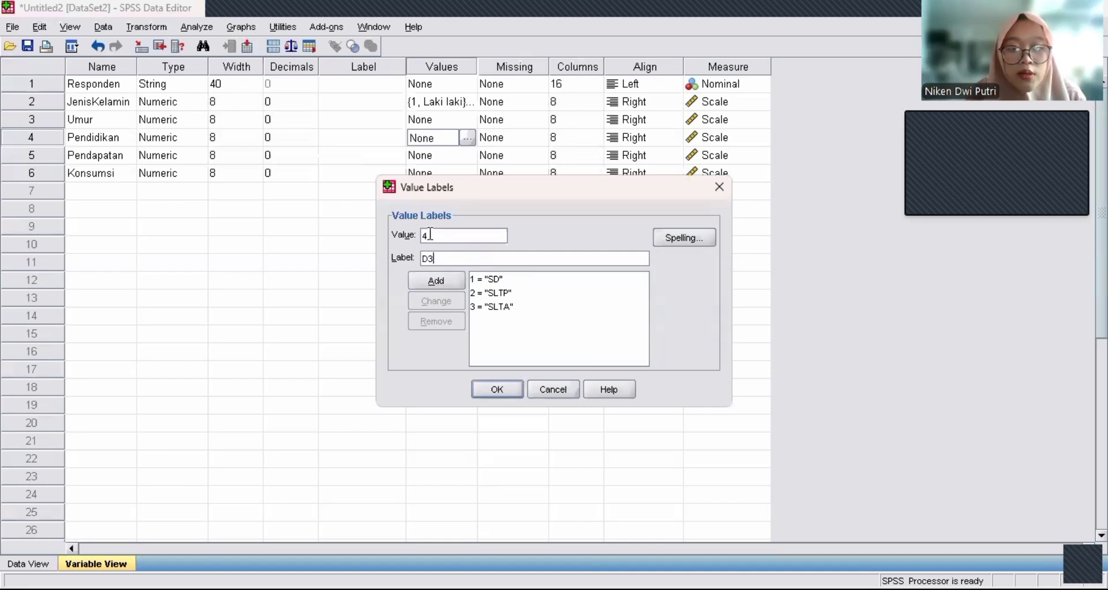
Step: Add the label "S1" for value 5 of Pendidikan and apply the value labels
{"action": "left_click", "coordinate": [430, 235]}
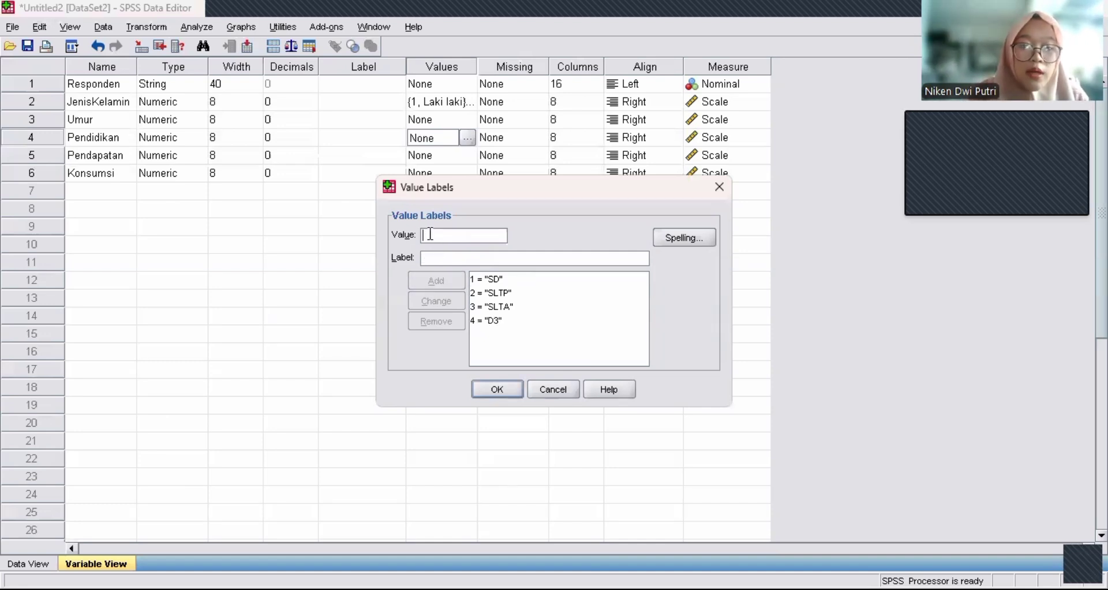
{"action": "type", "text": "5"}
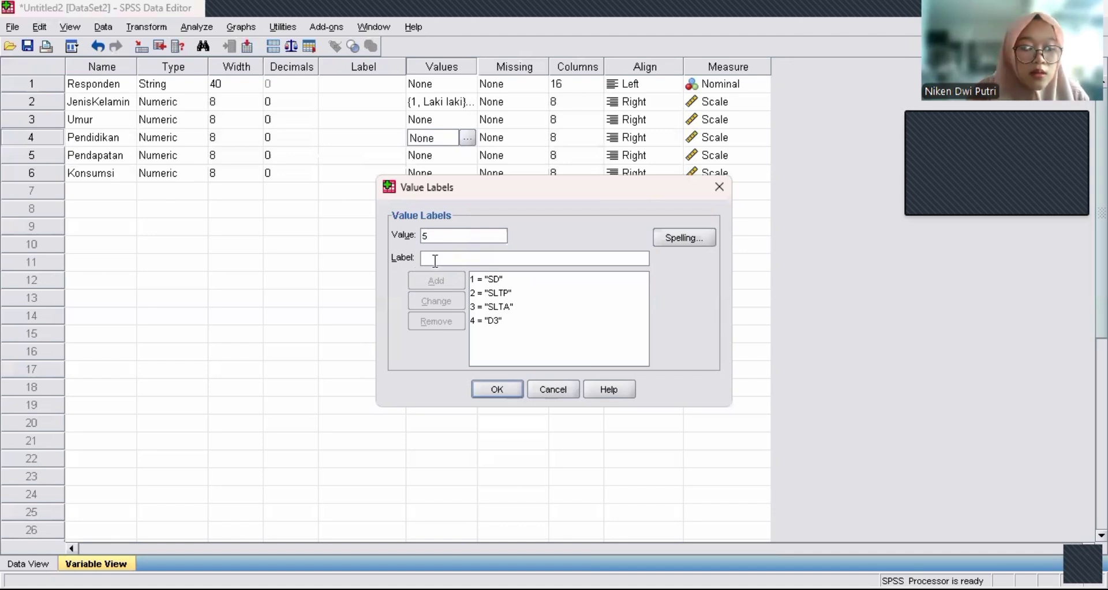
{"action": "left_click", "coordinate": [435, 261]}
{"action": "type", "text": "S1"}
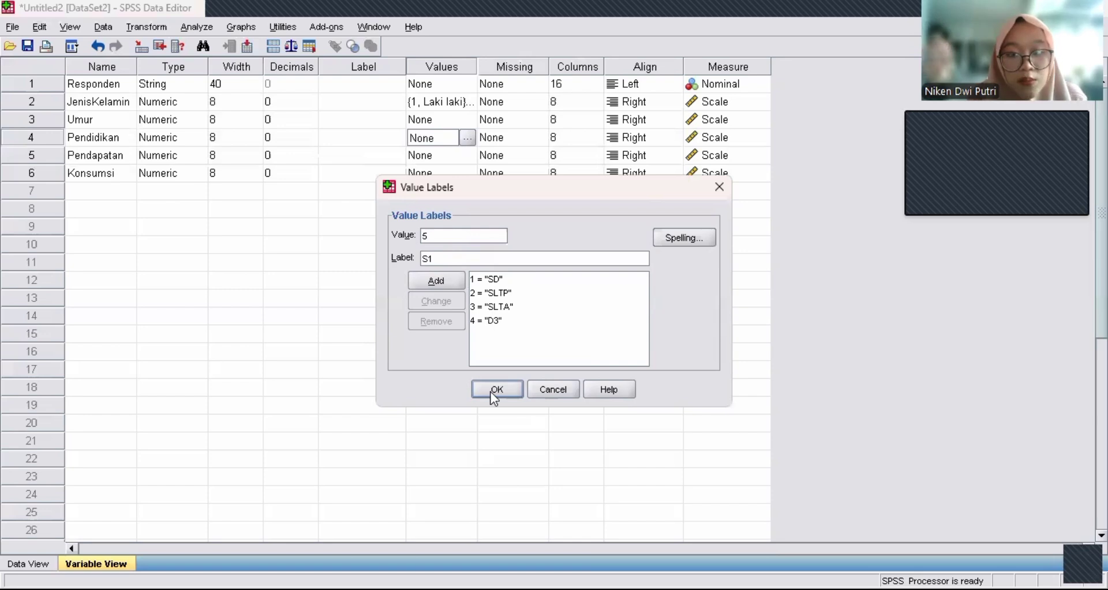
{"action": "left_click", "coordinate": [435, 280]}
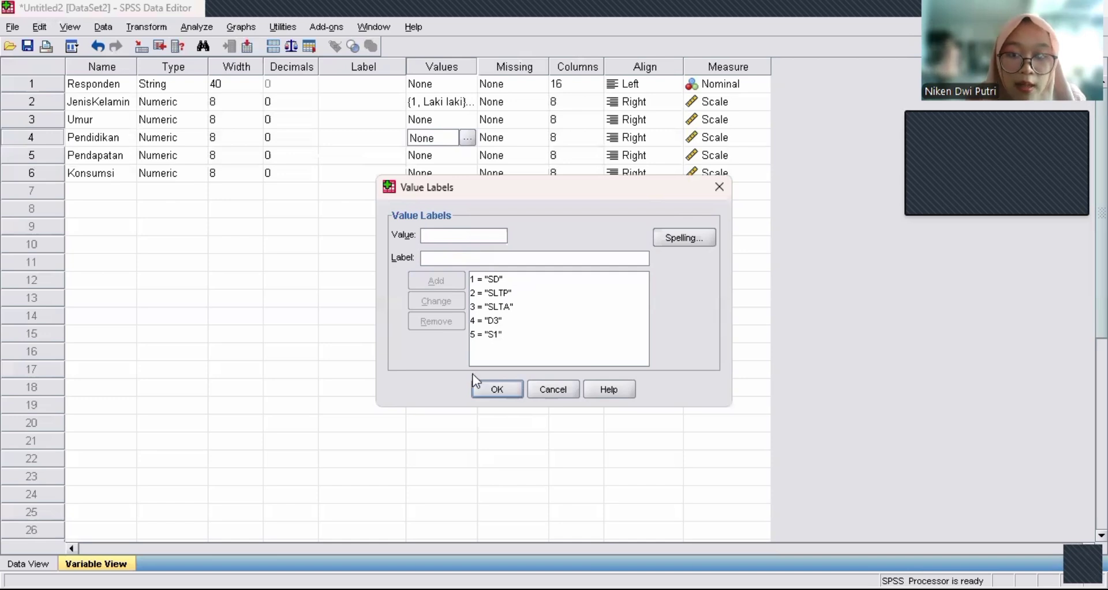
{"action": "left_click", "coordinate": [497, 391]}
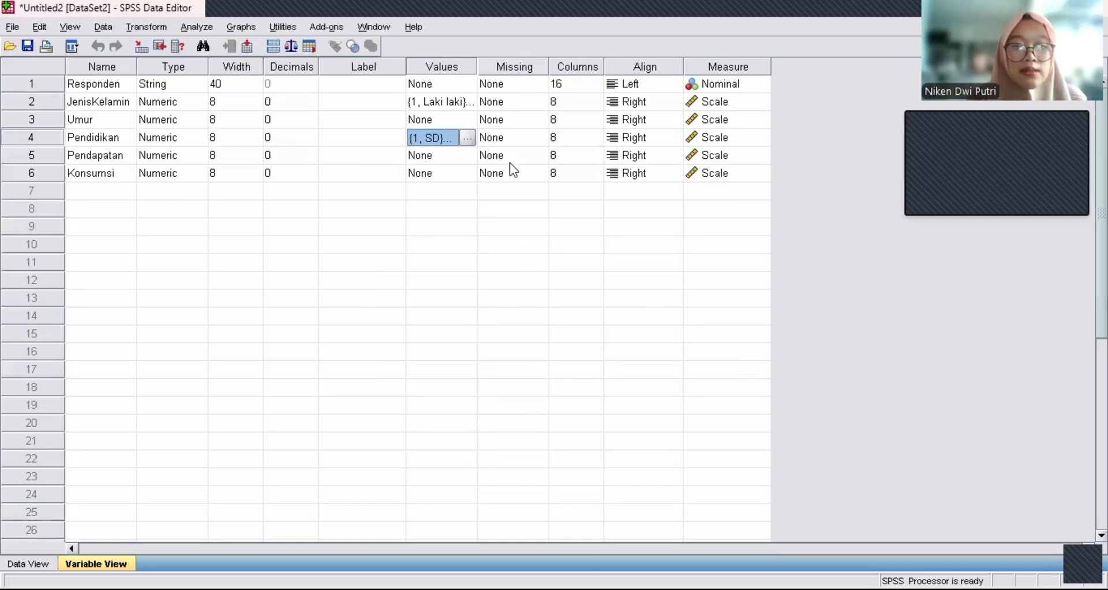
Step: Define 9999 as a discrete missing value for the Pendapatan variable
{"action": "left_click", "coordinate": [530, 155]}
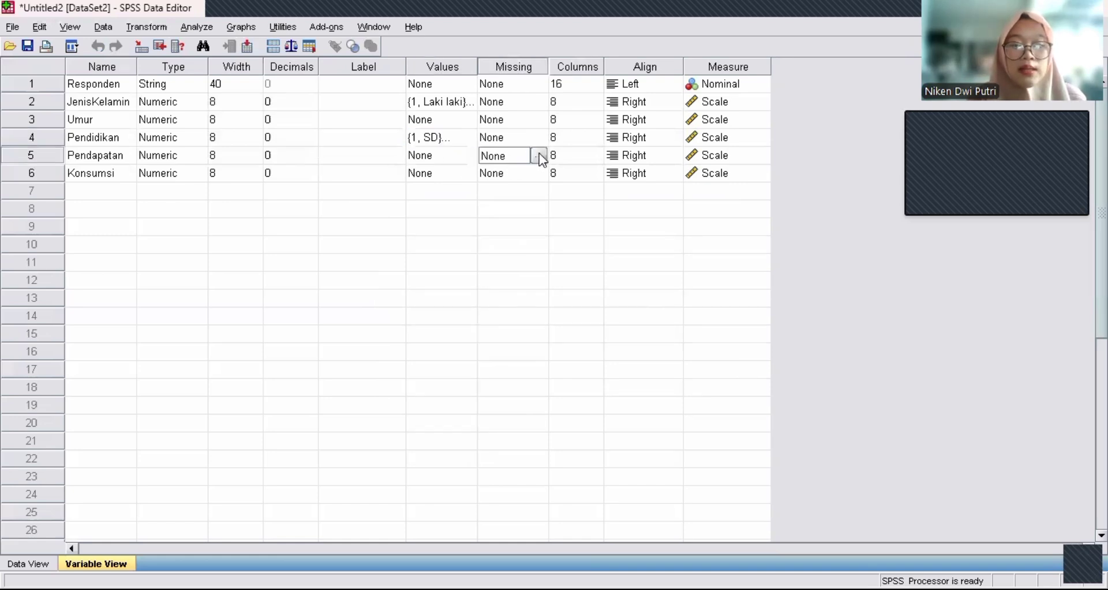
{"action": "left_click", "coordinate": [539, 156]}
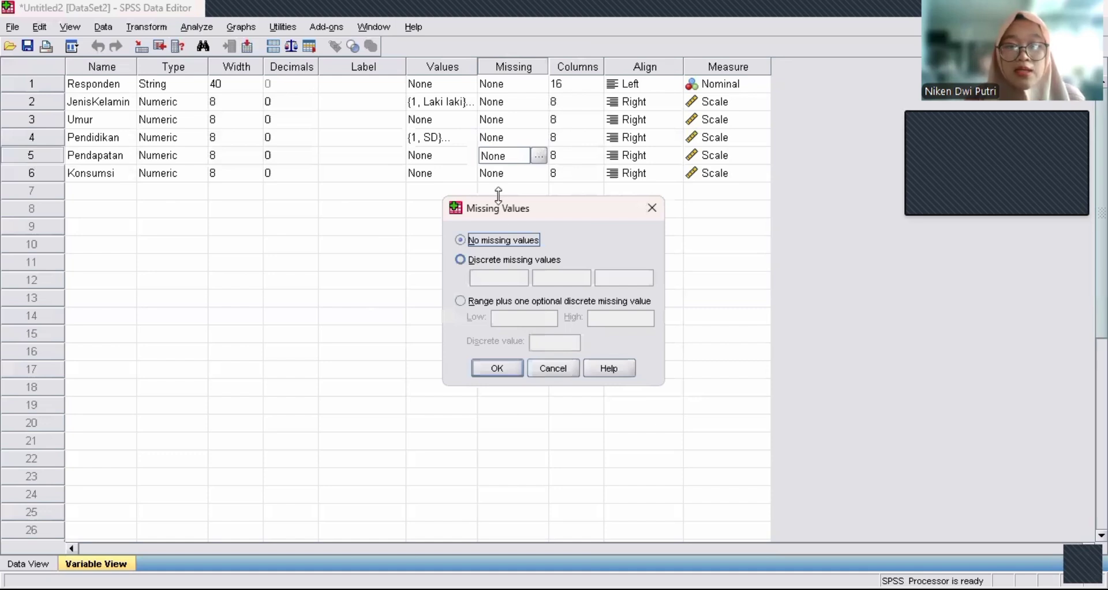
{"action": "left_click", "coordinate": [462, 259]}
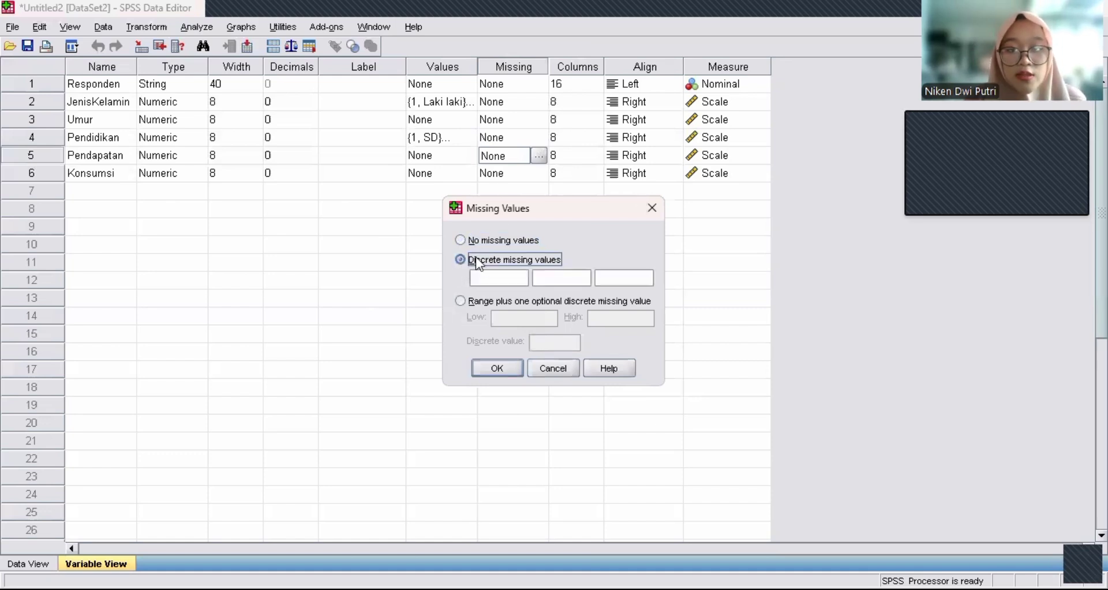
{"action": "left_click", "coordinate": [488, 277]}
{"action": "type", "text": "9999"}
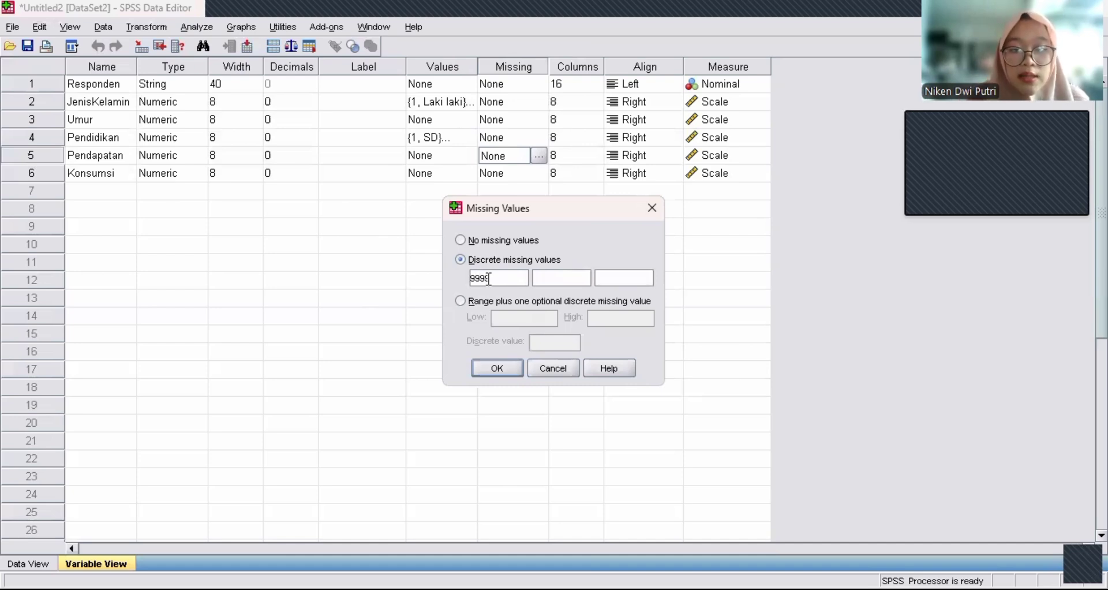
{"action": "left_click", "coordinate": [497, 368]}
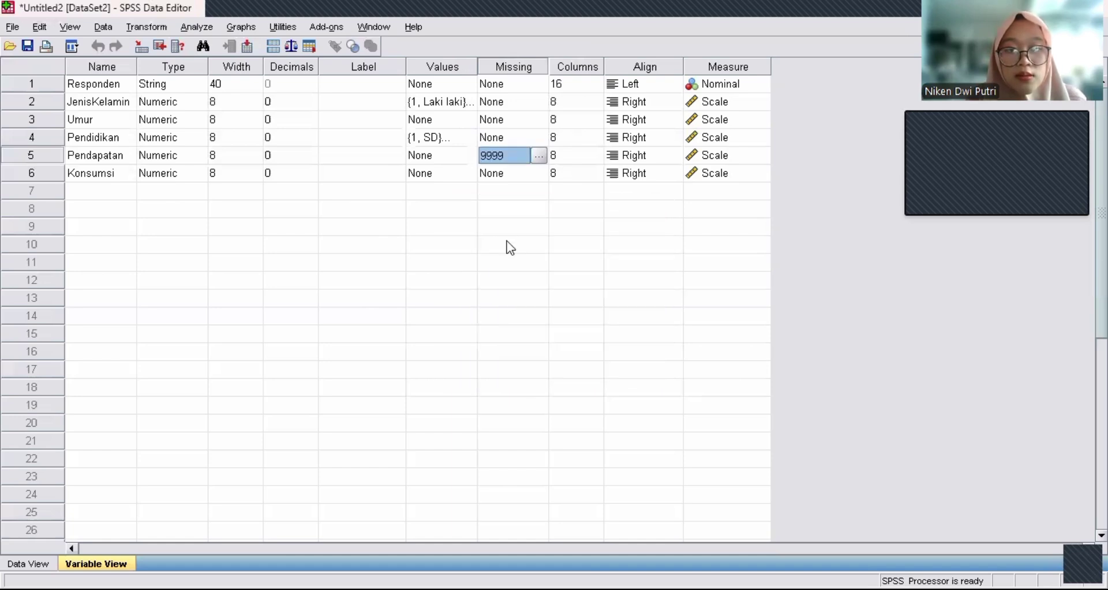
Step: Define 9999 as a discrete missing value for the Konsumsi variable
{"action": "left_click", "coordinate": [513, 174]}
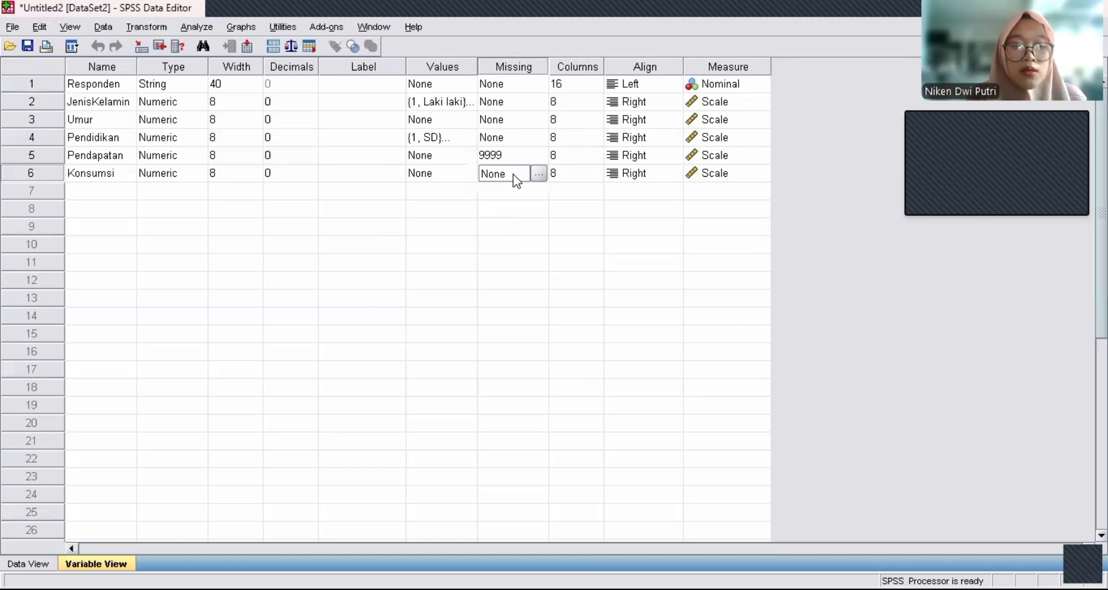
{"action": "left_click", "coordinate": [539, 174]}
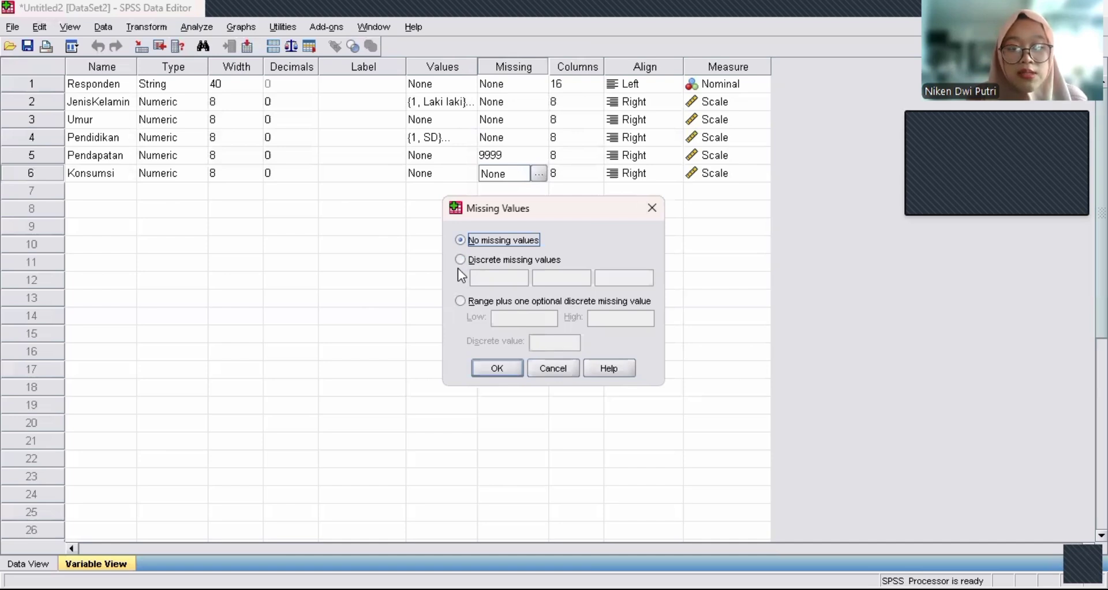
{"action": "left_click", "coordinate": [461, 261]}
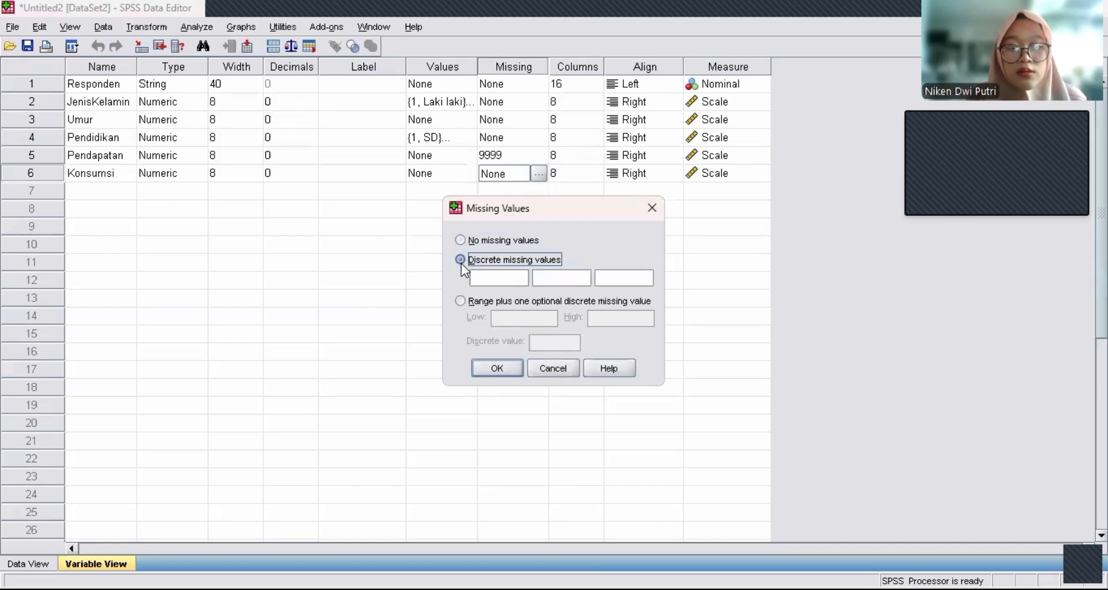
{"action": "left_click", "coordinate": [491, 277]}
{"action": "type", "text": "9999"}
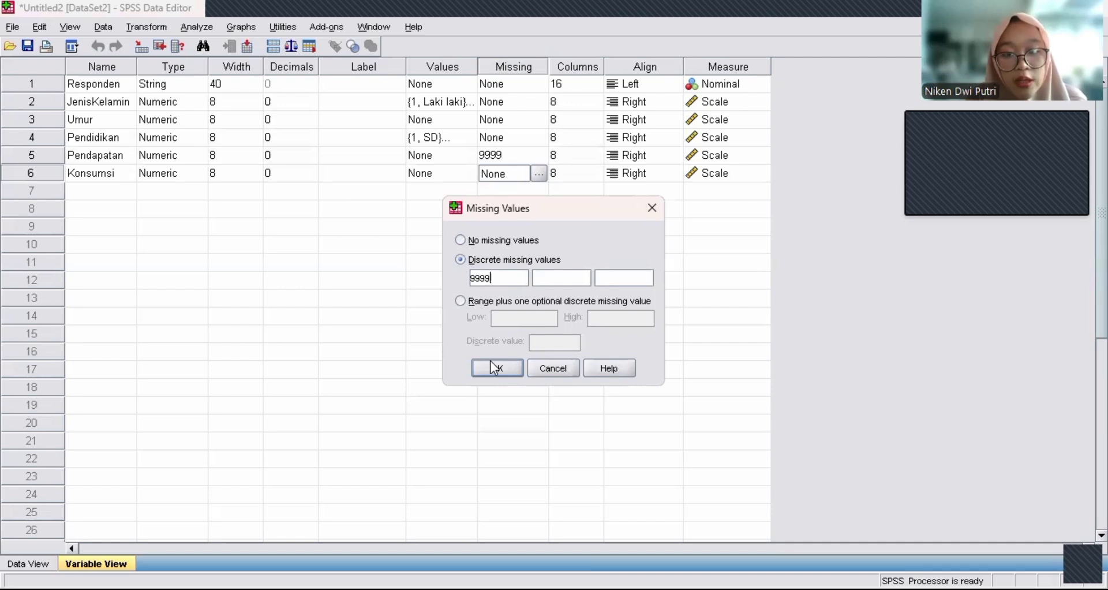
{"action": "left_click", "coordinate": [496, 368]}
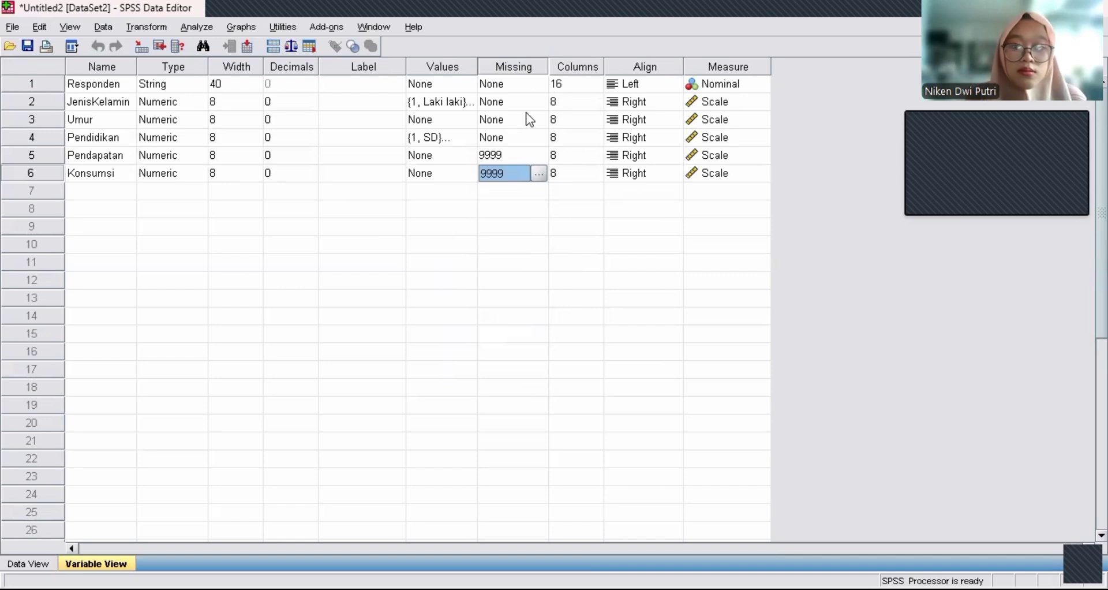
Step: Reduce the display column width of the Responden variable to 11
{"action": "left_click", "coordinate": [570, 85]}
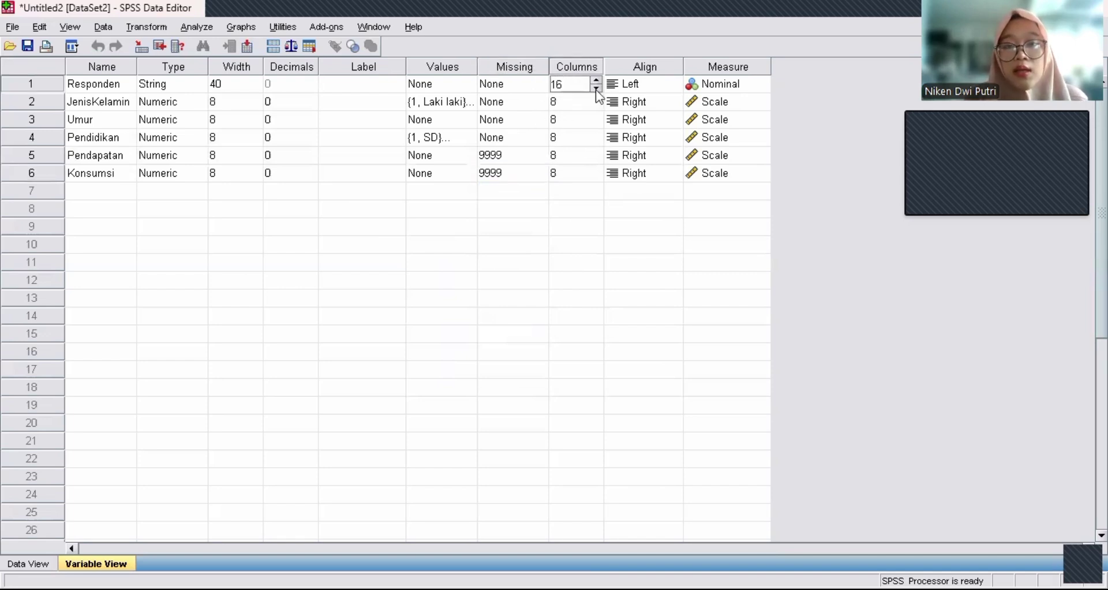
{"action": "left_click", "coordinate": [596, 88]}
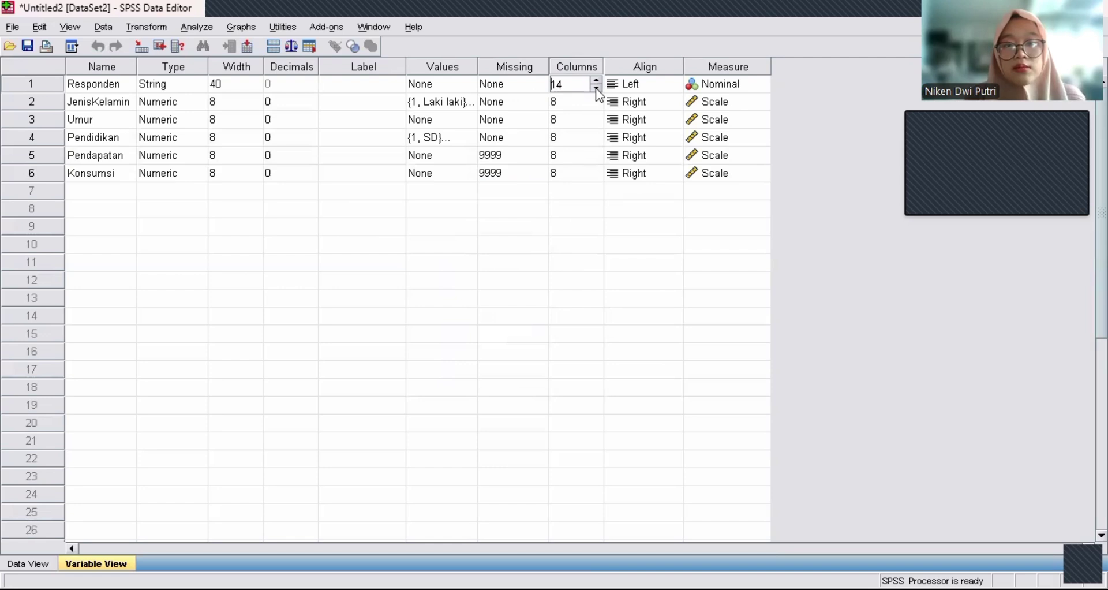
{"action": "left_click", "coordinate": [596, 88]}
{"action": "left_click", "coordinate": [596, 88]}
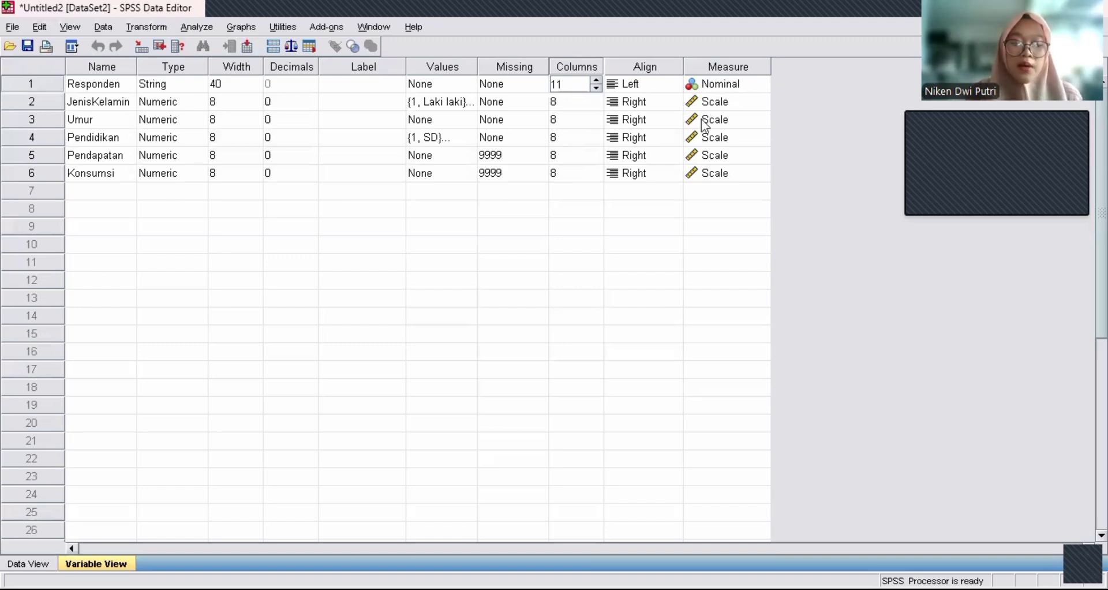
Step: Set the measurement level of Pendidikan to Ordinal and of JenisKelamin to Nominal
{"action": "left_click", "coordinate": [739, 138]}
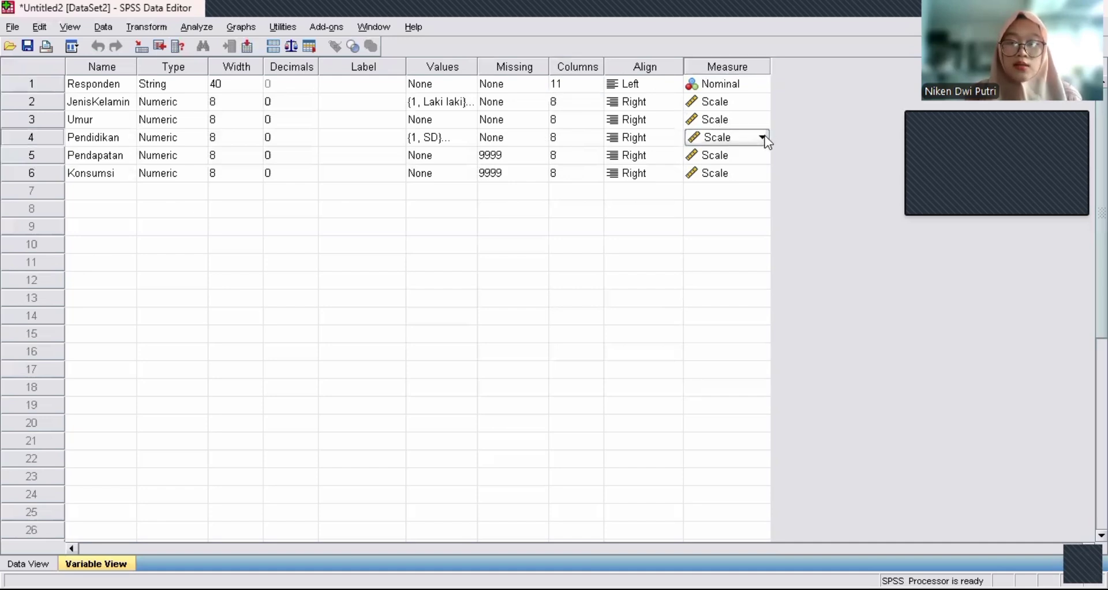
{"action": "left_click", "coordinate": [761, 138]}
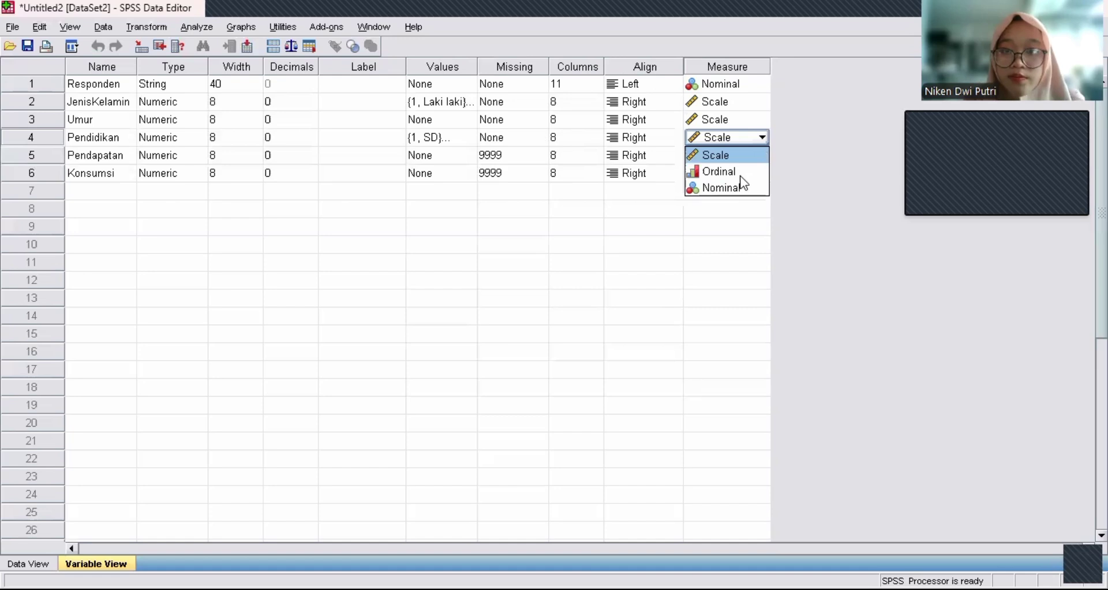
{"action": "left_click", "coordinate": [733, 171]}
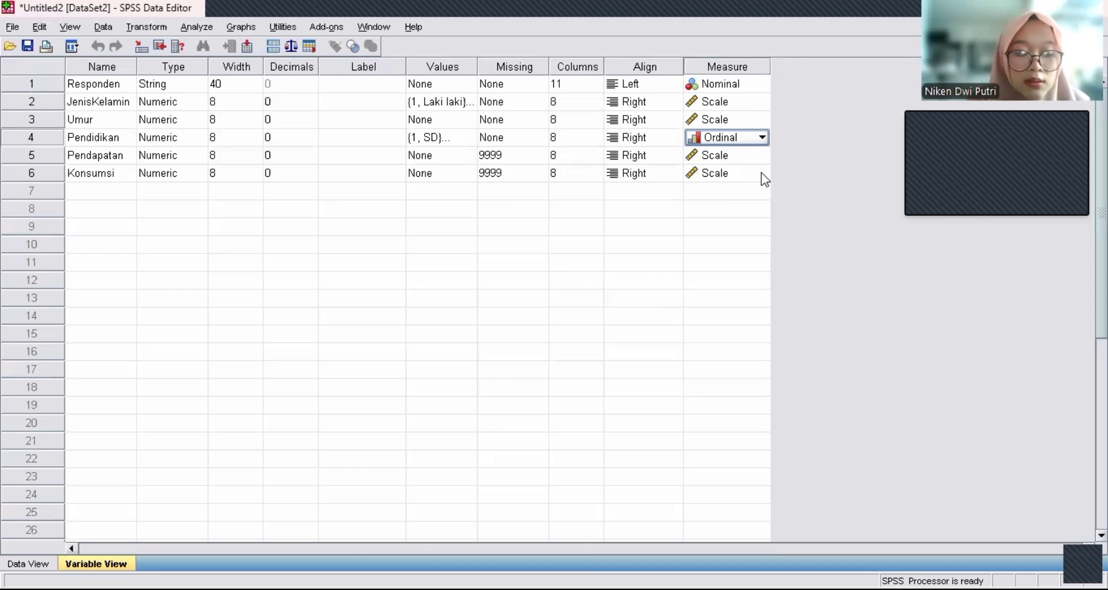
{"action": "left_click", "coordinate": [751, 100]}
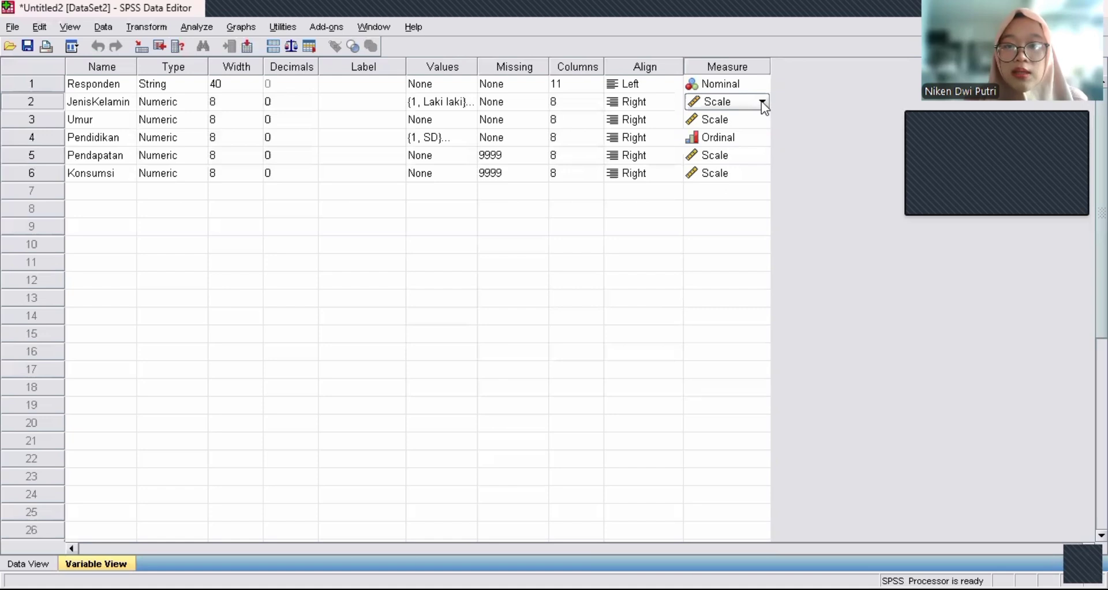
{"action": "left_click", "coordinate": [762, 102]}
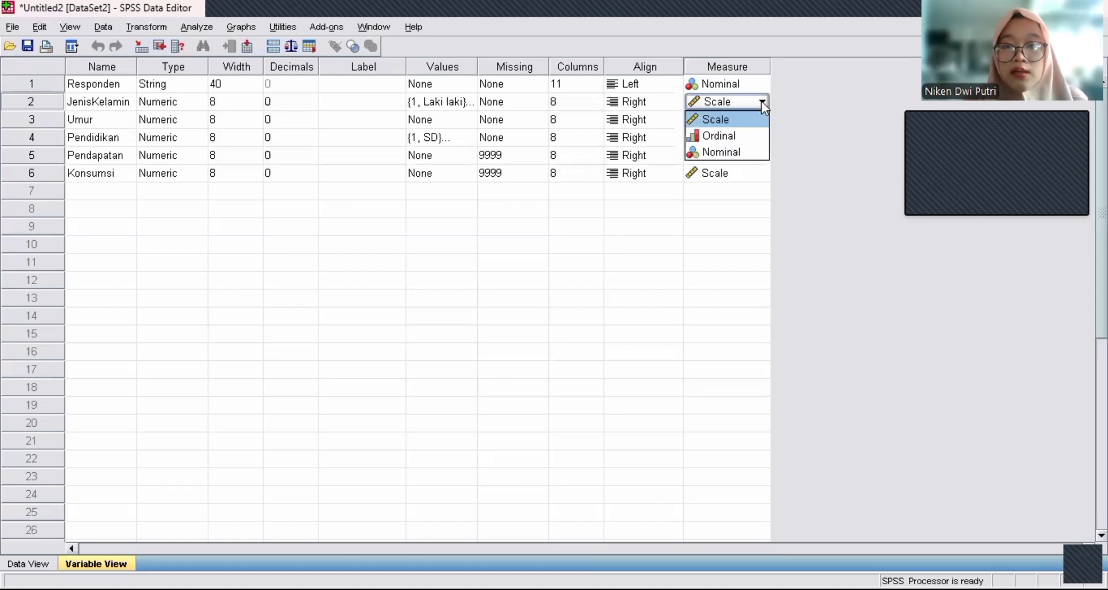
{"action": "left_click", "coordinate": [750, 153]}
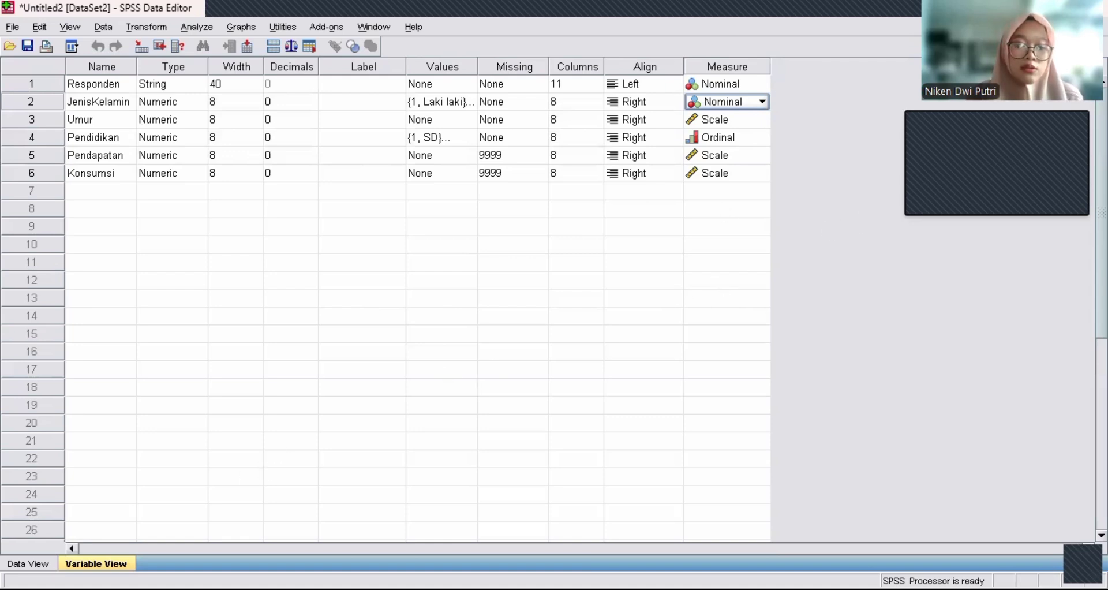
Step: Set up a Descriptives analysis from the data view with the variables Umur, Pendapatan and Konsumsi
{"action": "left_click", "coordinate": [28, 564]}
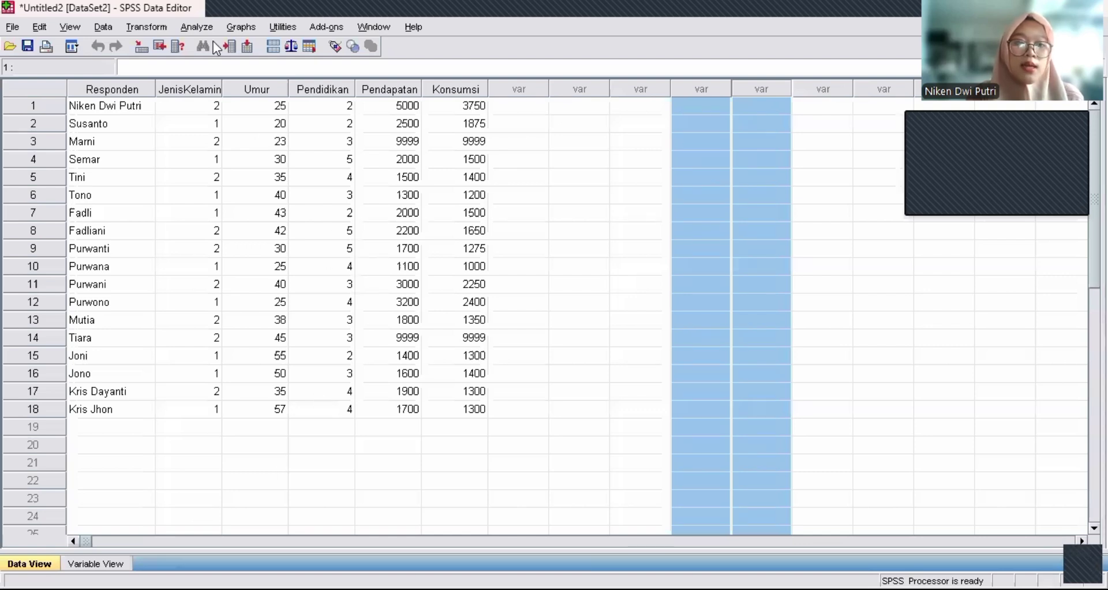
{"action": "left_click", "coordinate": [196, 28]}
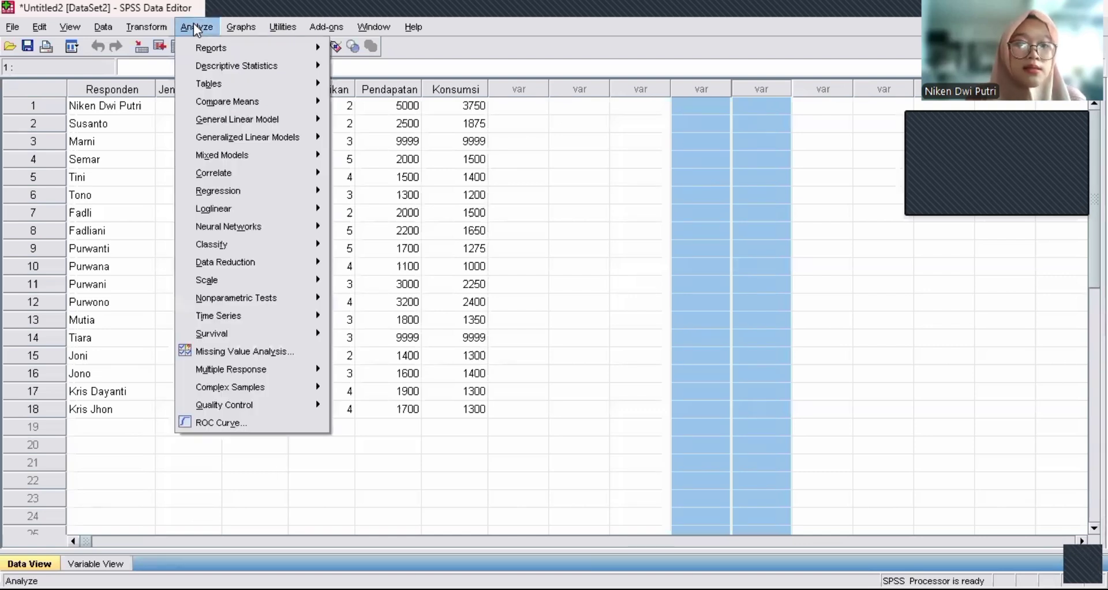
{"action": "mouse_move", "coordinate": [229, 68]}
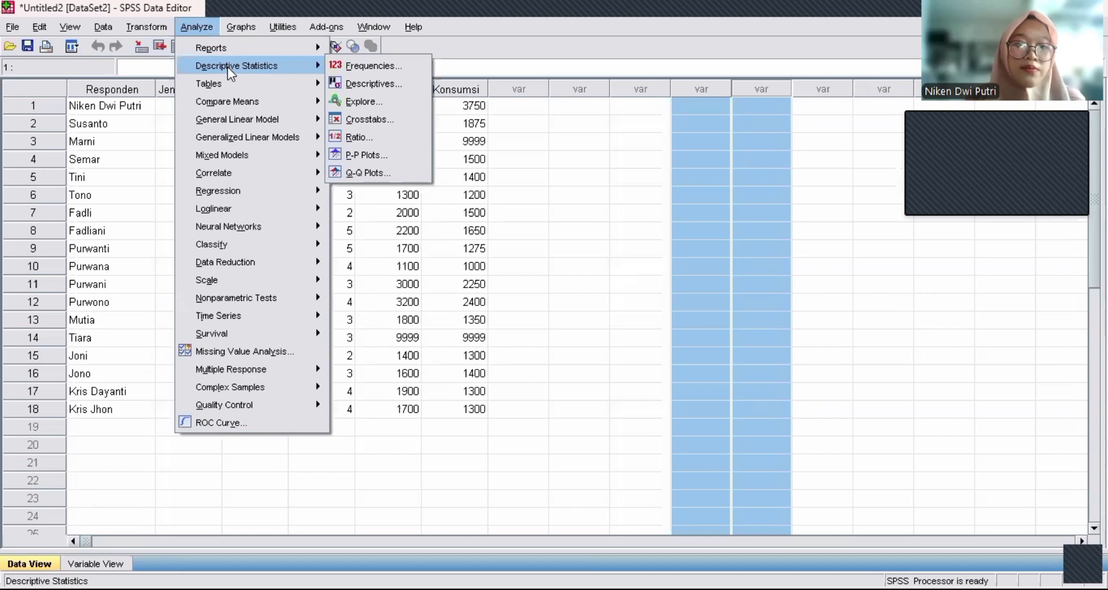
{"action": "left_click", "coordinate": [317, 66]}
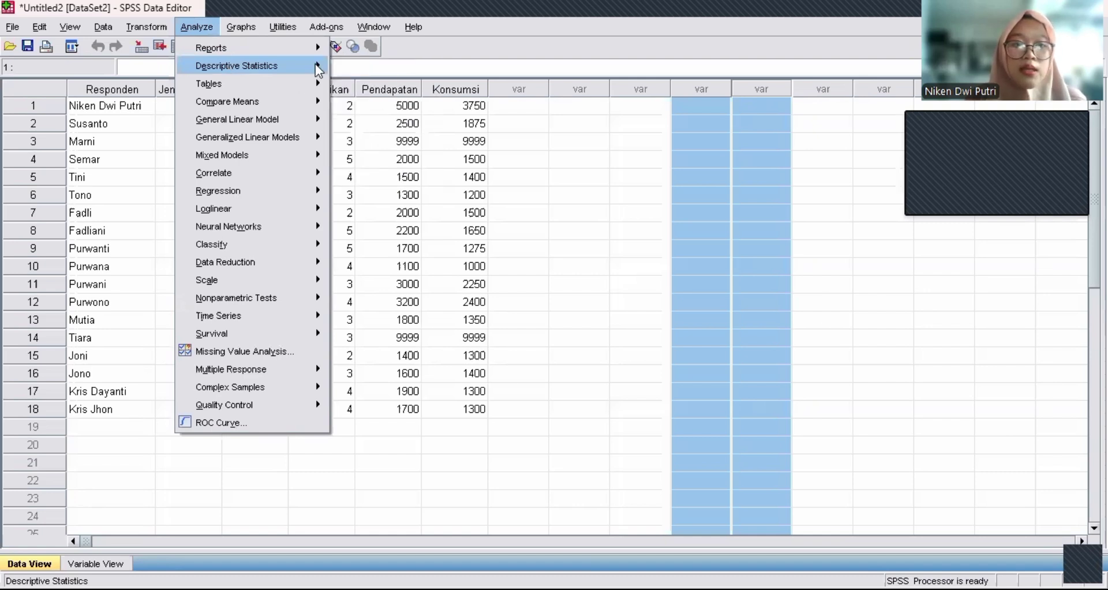
{"action": "left_click", "coordinate": [317, 66]}
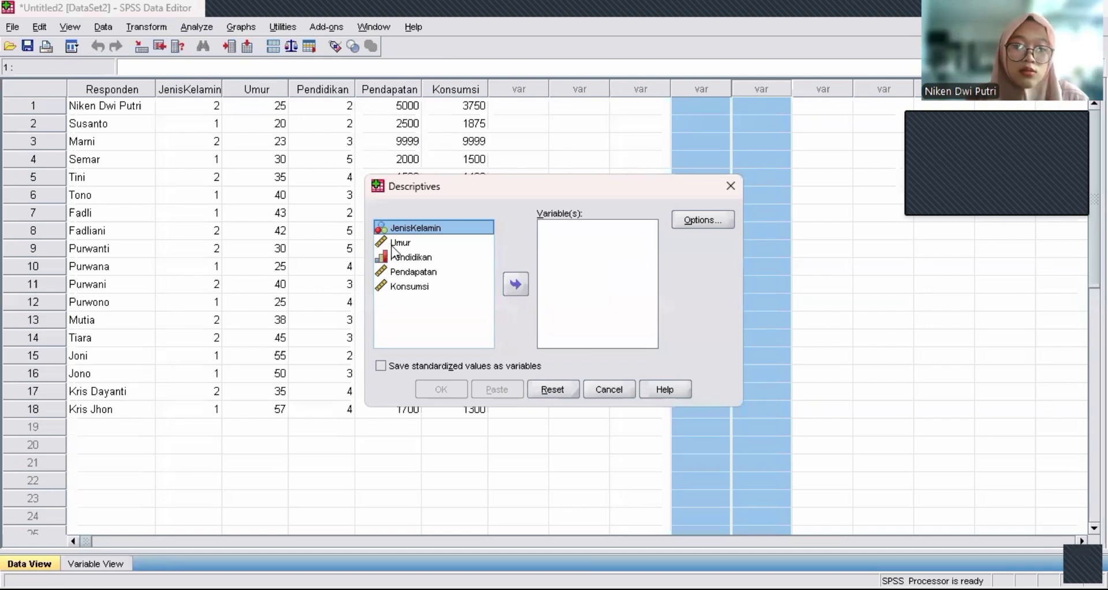
{"action": "left_click", "coordinate": [398, 244]}
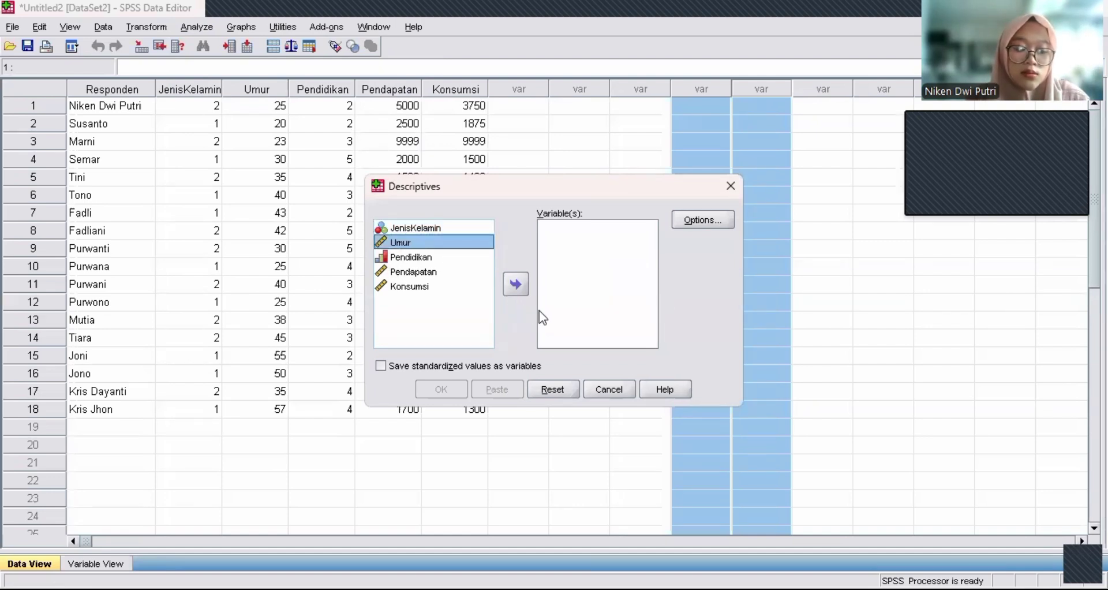
{"action": "left_click", "coordinate": [515, 286]}
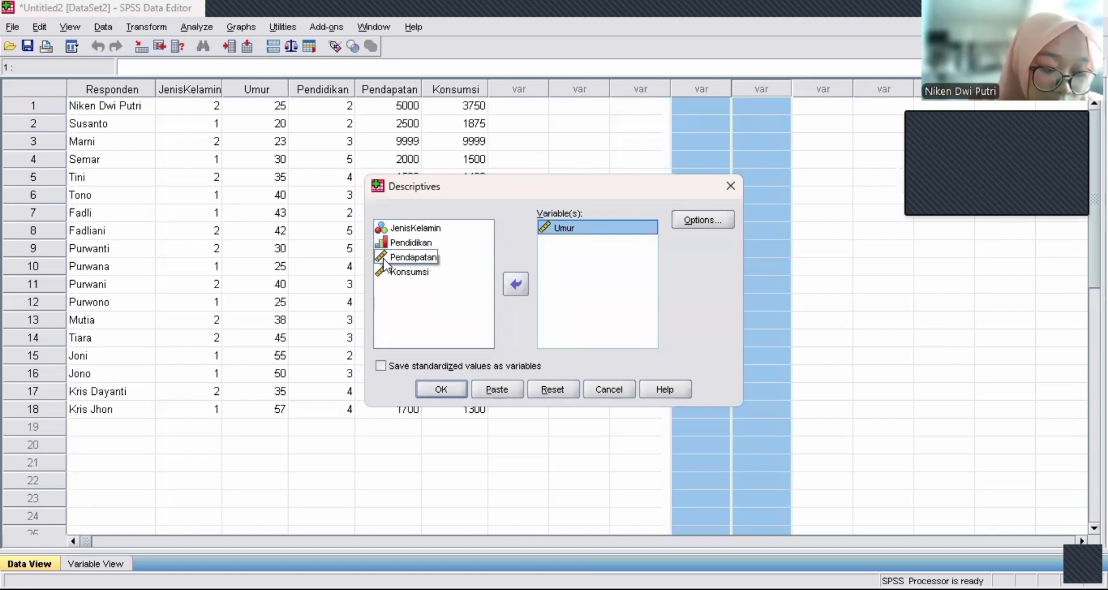
{"action": "left_click", "coordinate": [420, 259]}
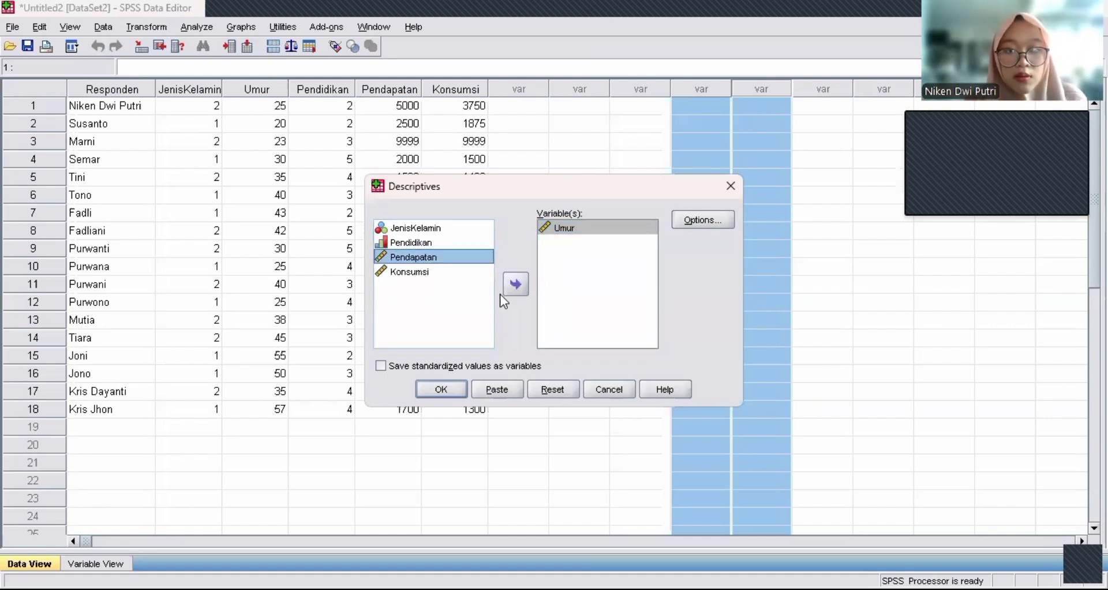
{"action": "left_click", "coordinate": [515, 285]}
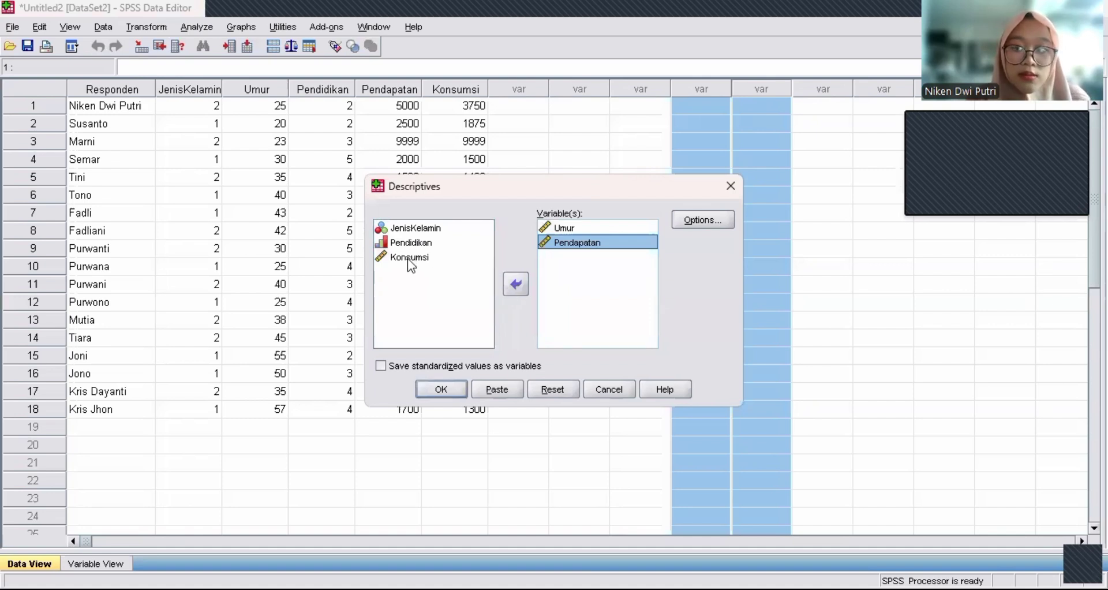
{"action": "left_click", "coordinate": [438, 258]}
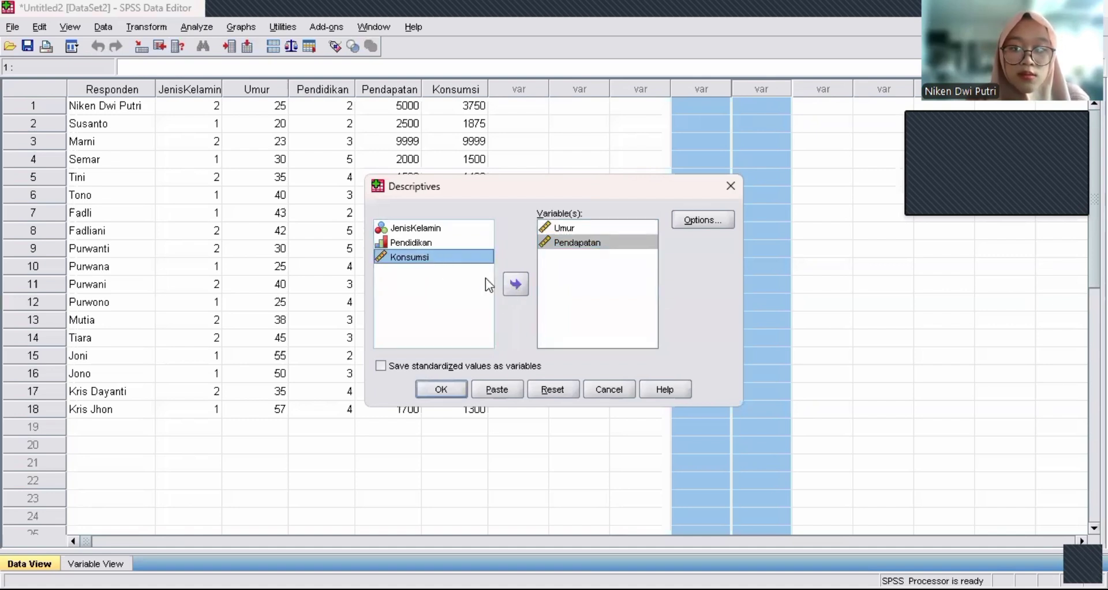
{"action": "left_click", "coordinate": [517, 286]}
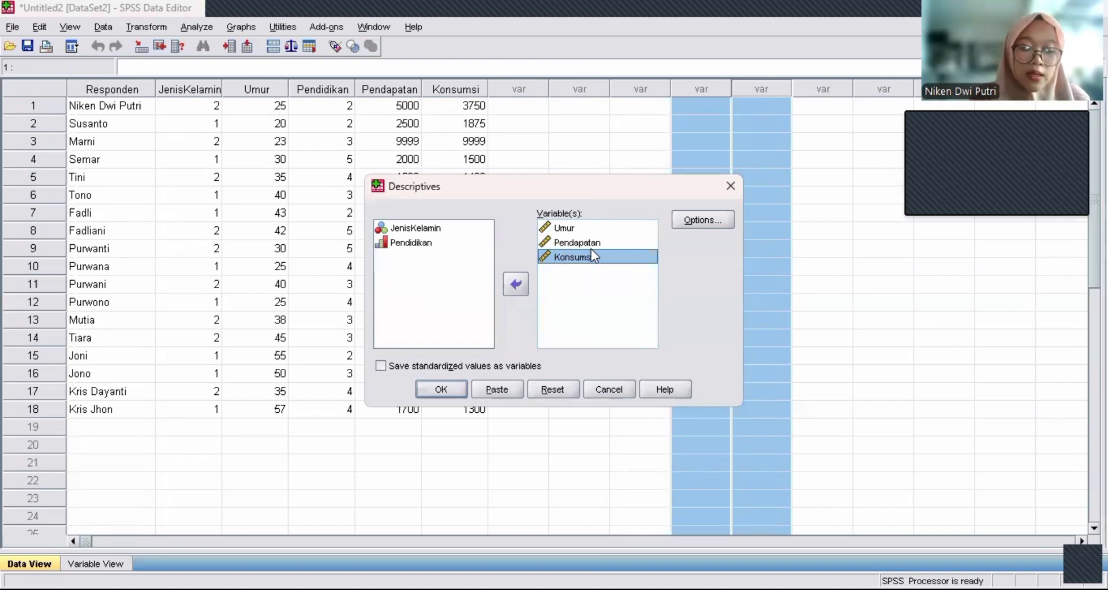
Step: Add sum, variance, range, S.E. mean, skewness and kurtosis to the statistics options and run the Descriptives analysis
{"action": "left_click", "coordinate": [706, 219]}
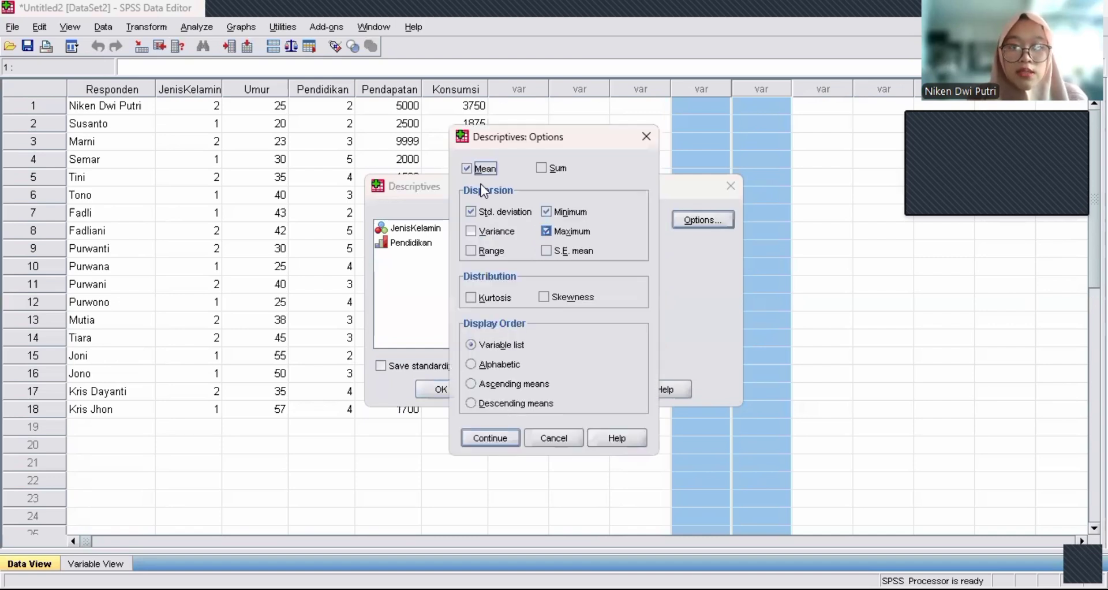
{"action": "left_click", "coordinate": [542, 170]}
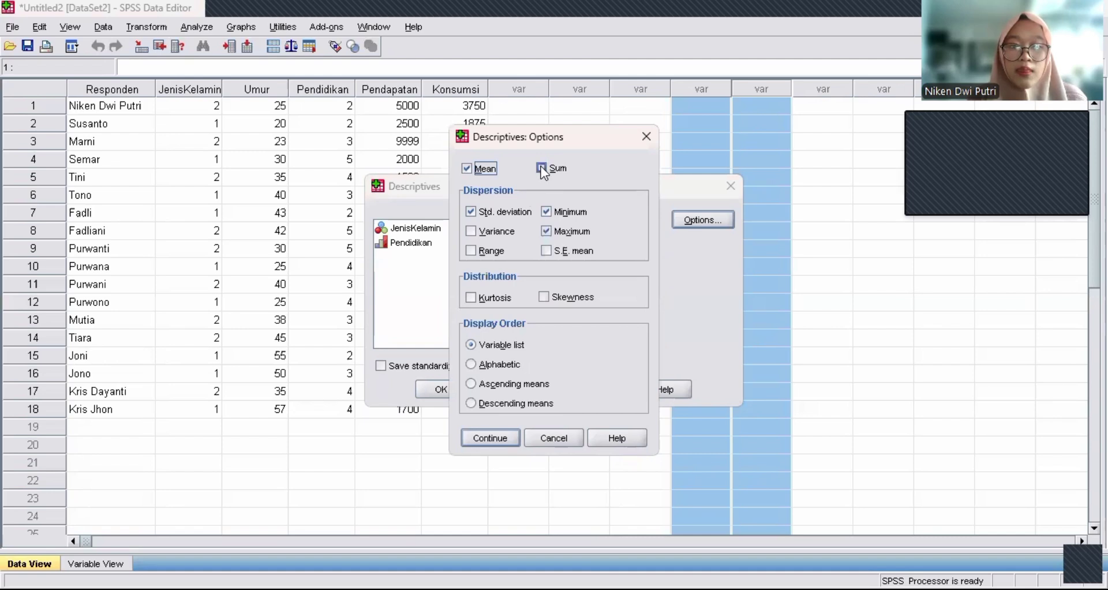
{"action": "left_click", "coordinate": [473, 231]}
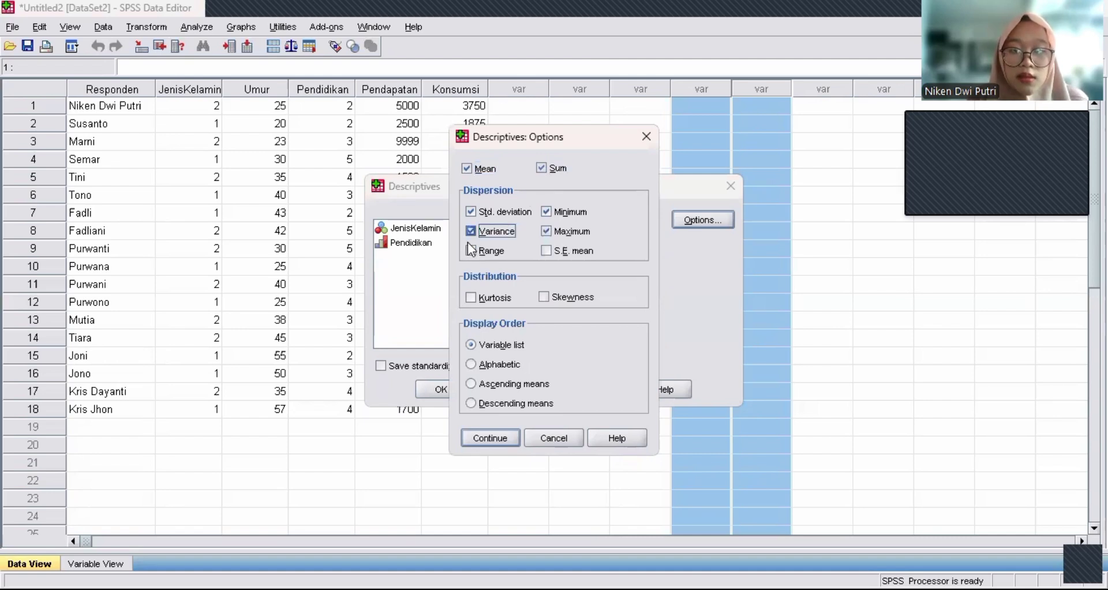
{"action": "left_click", "coordinate": [468, 251]}
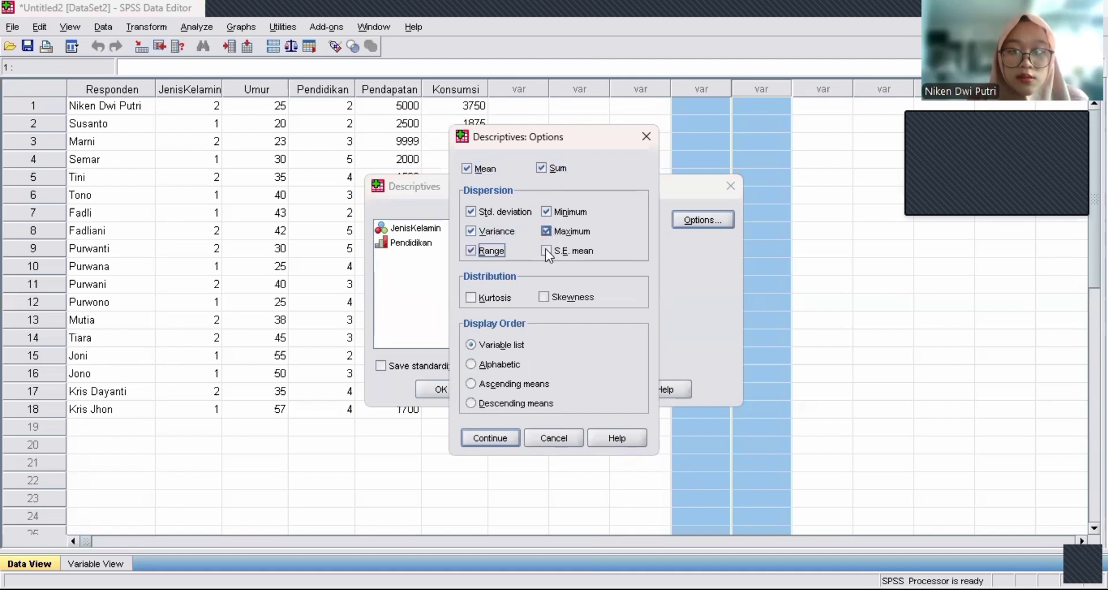
{"action": "left_click", "coordinate": [544, 251]}
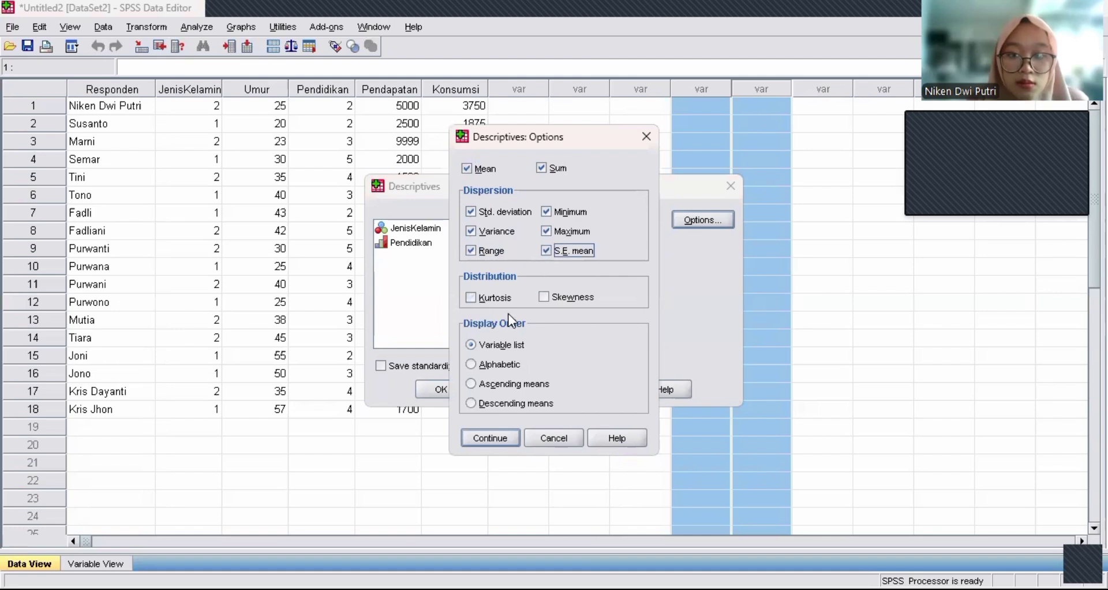
{"action": "left_click", "coordinate": [546, 299]}
{"action": "left_click", "coordinate": [464, 300]}
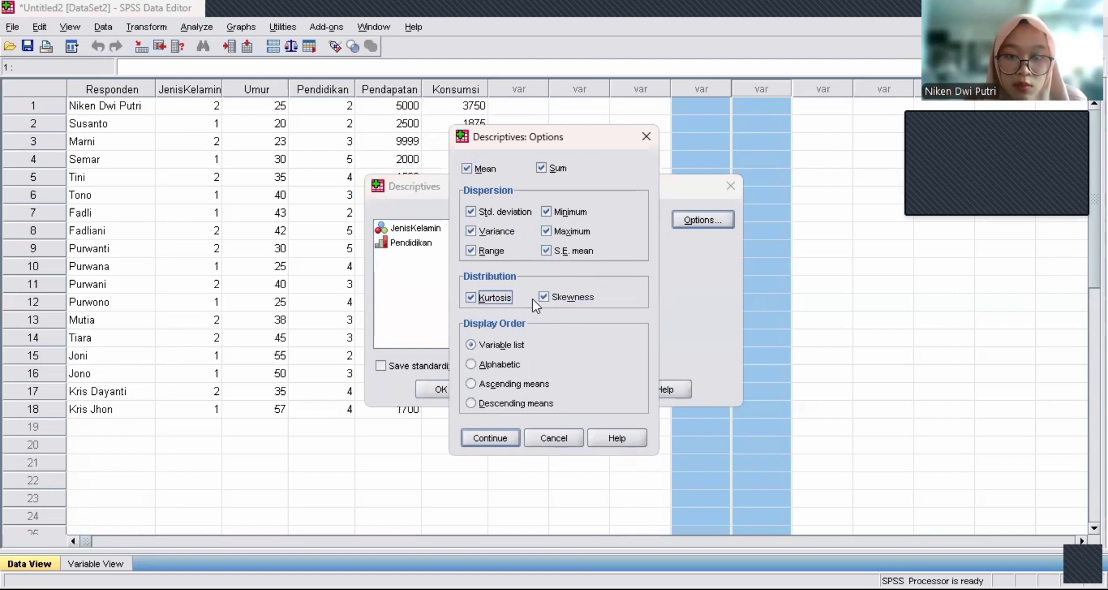
{"action": "left_click", "coordinate": [491, 438]}
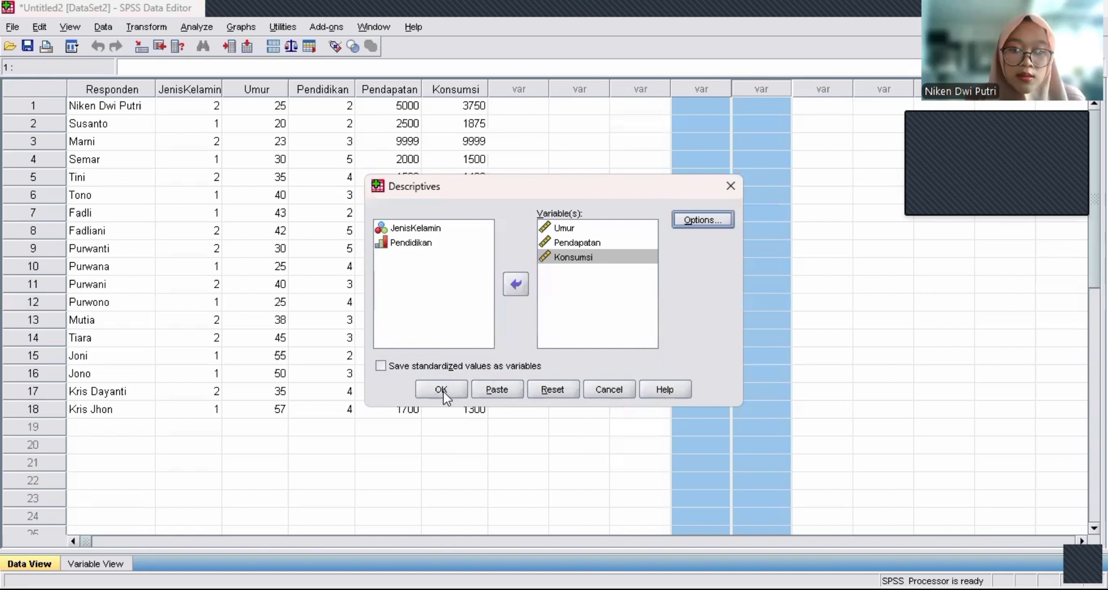
{"action": "left_click", "coordinate": [444, 392]}
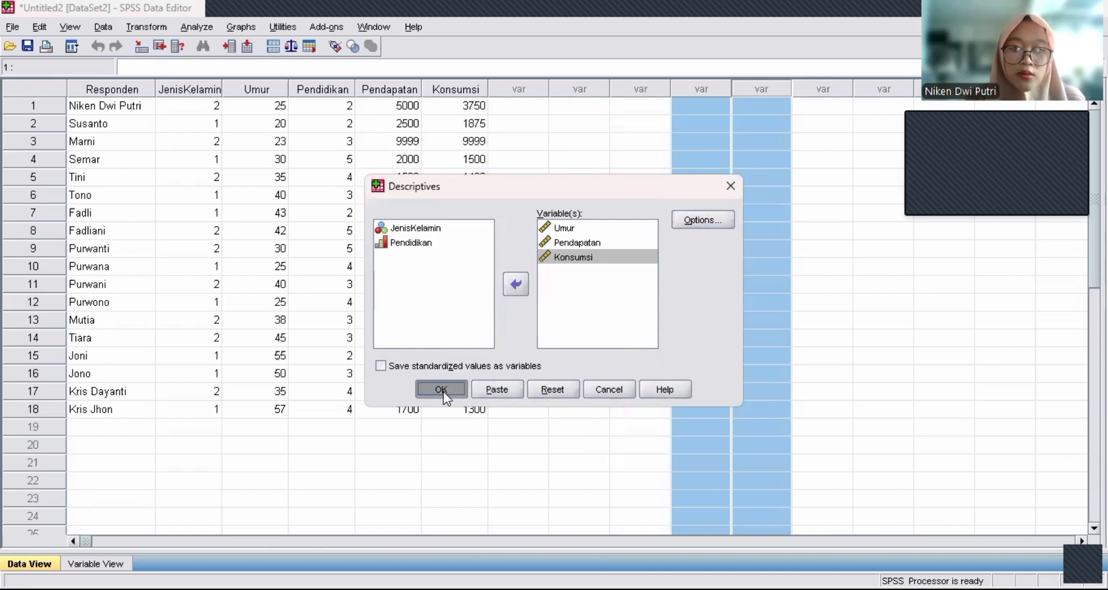